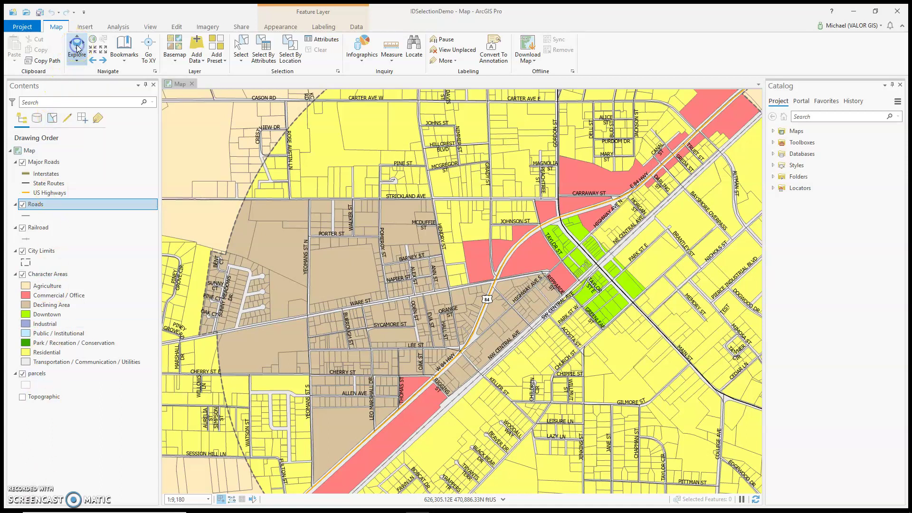
# Step: Identify the features at the large parcel north of Ware St and page through the City Limits, Character Areas and parcels records
pyautogui.click(204, 112)
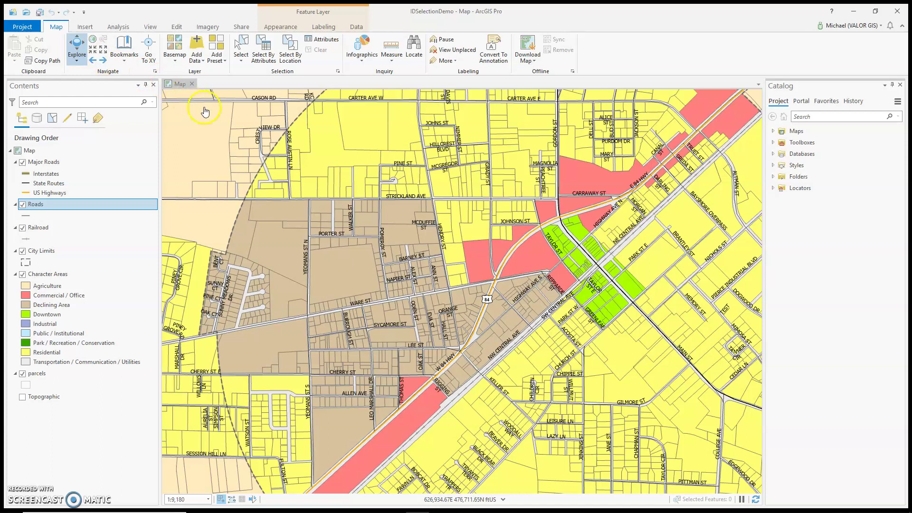
pyautogui.click(348, 274)
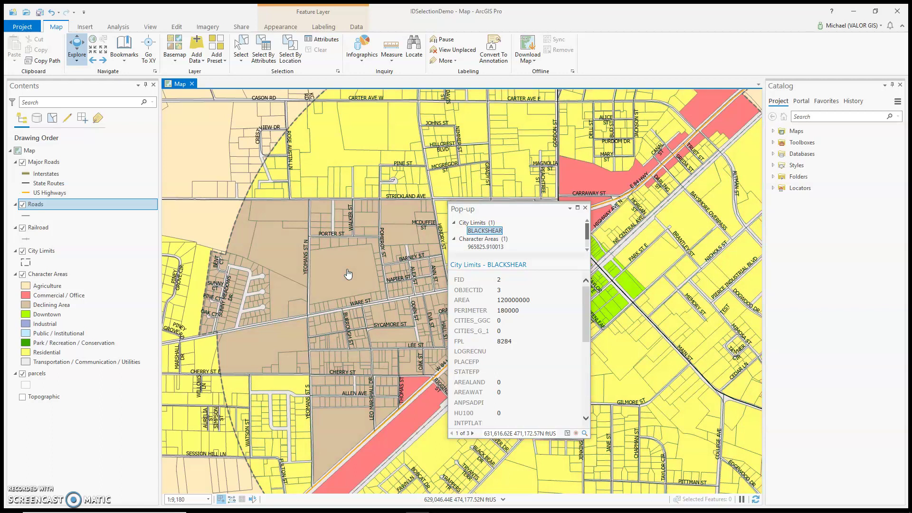
pyautogui.click(453, 433)
pyautogui.moveTo(586, 234)
pyautogui.mouseDown()
pyautogui.moveTo(587, 243)
pyautogui.moveTo(587, 224)
pyautogui.mouseUp()
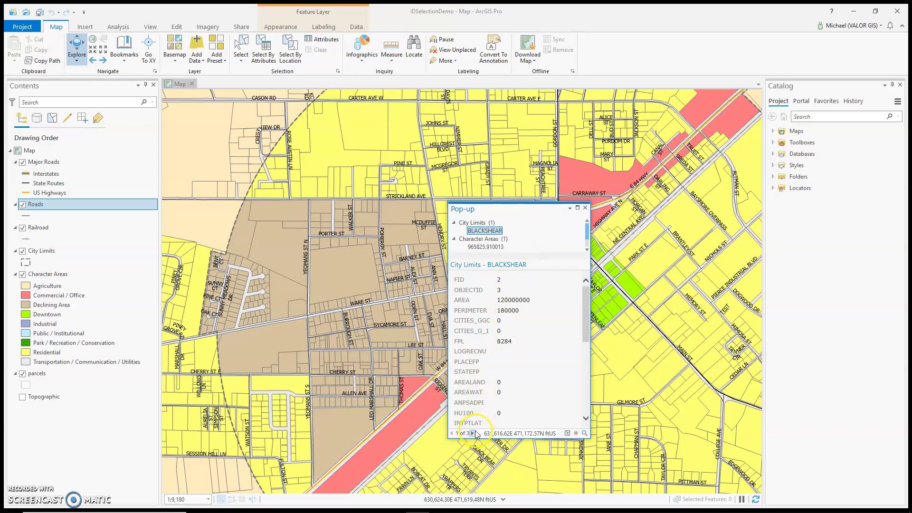
pyautogui.click(473, 433)
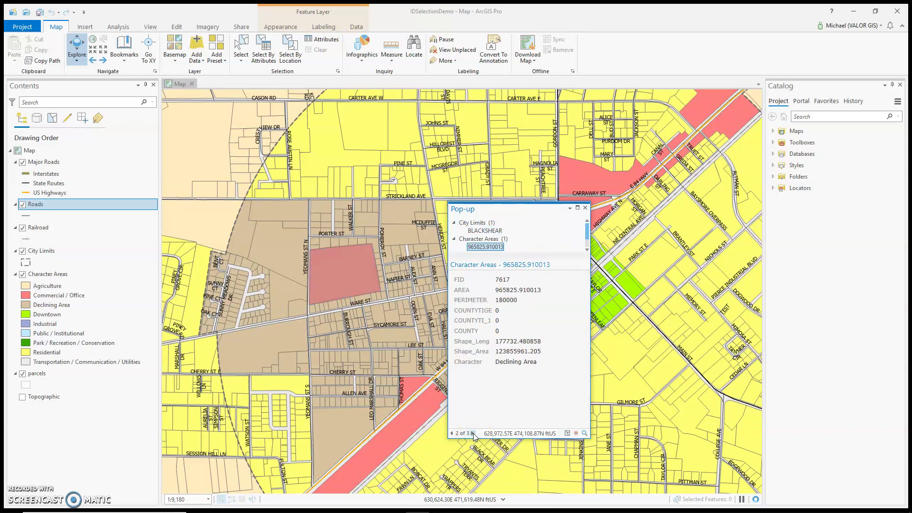
pyautogui.click(473, 433)
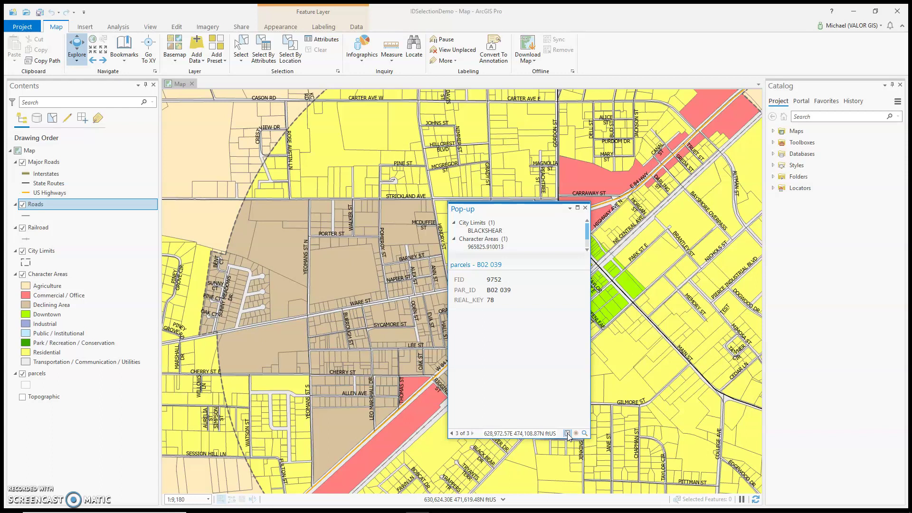
# Step: Select parcel B02 039 from its pop-up record, flash it on the map and zoom to it
pyautogui.click(567, 434)
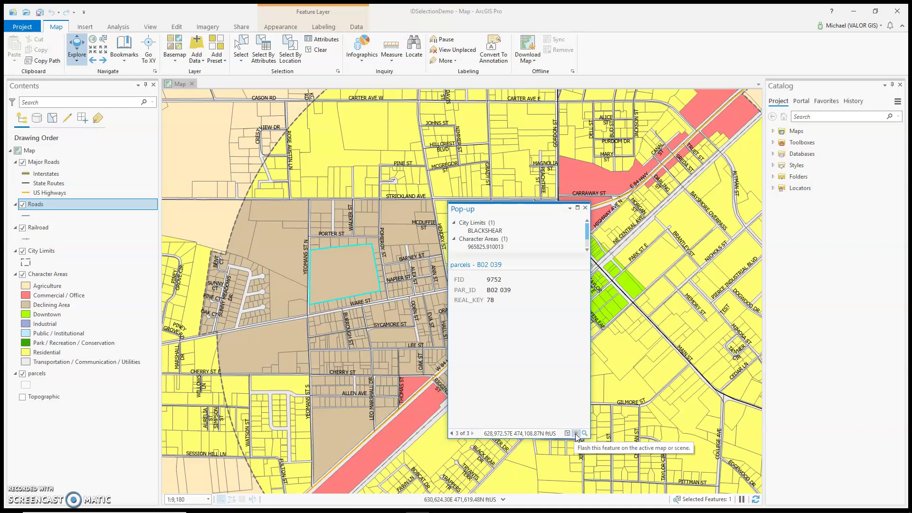
pyautogui.click(576, 433)
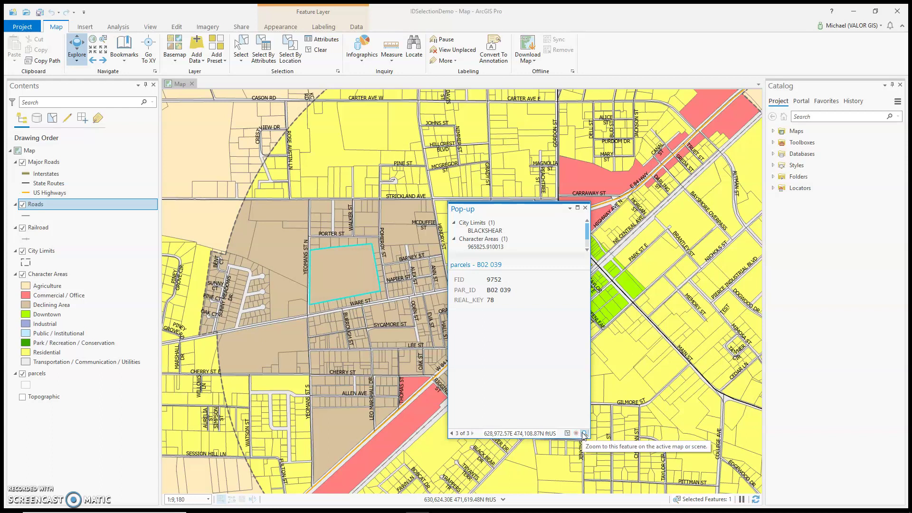
pyautogui.click(584, 434)
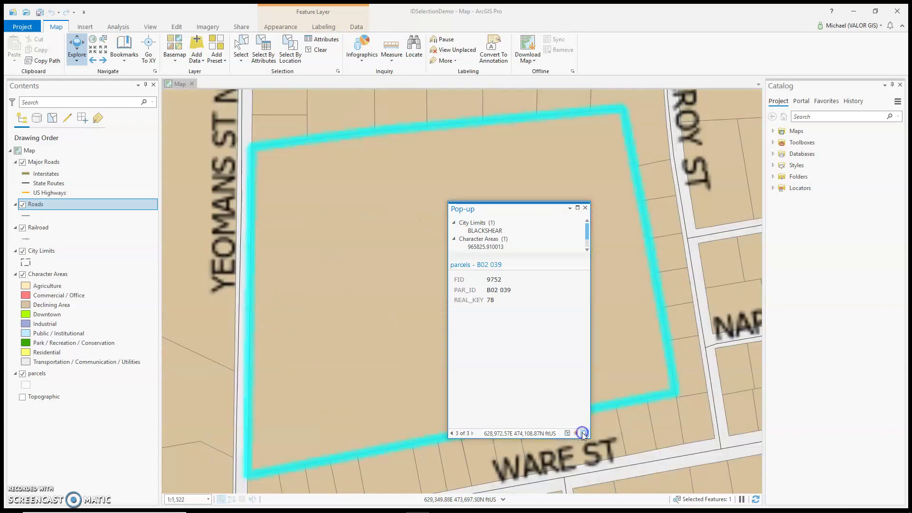
# Step: Limit the Explore tool's pop-ups to Selectable Layers and list the map contents by selection
pyautogui.click(80, 60)
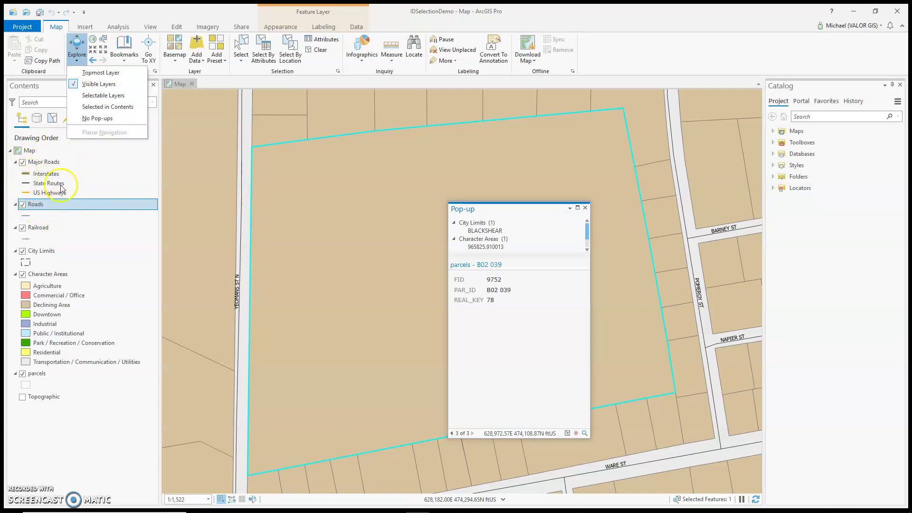
pyautogui.click(92, 95)
pyautogui.click(52, 119)
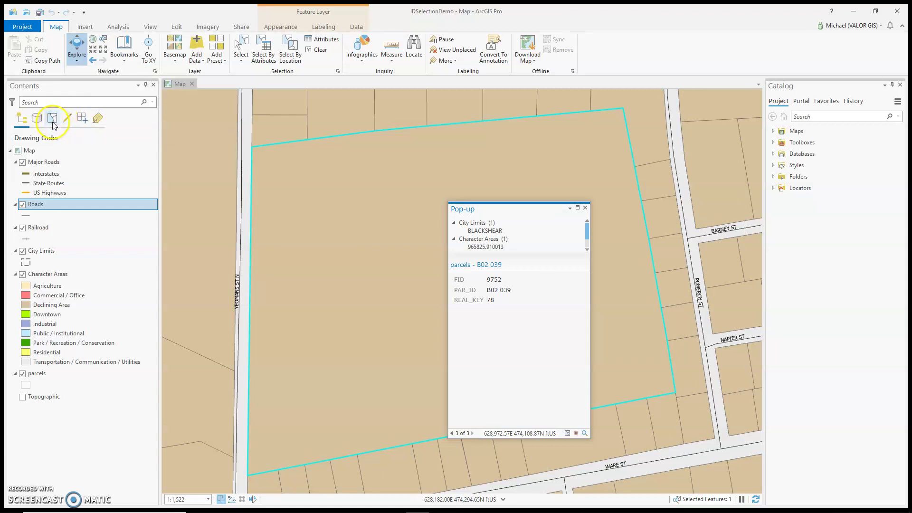
pyautogui.click(52, 119)
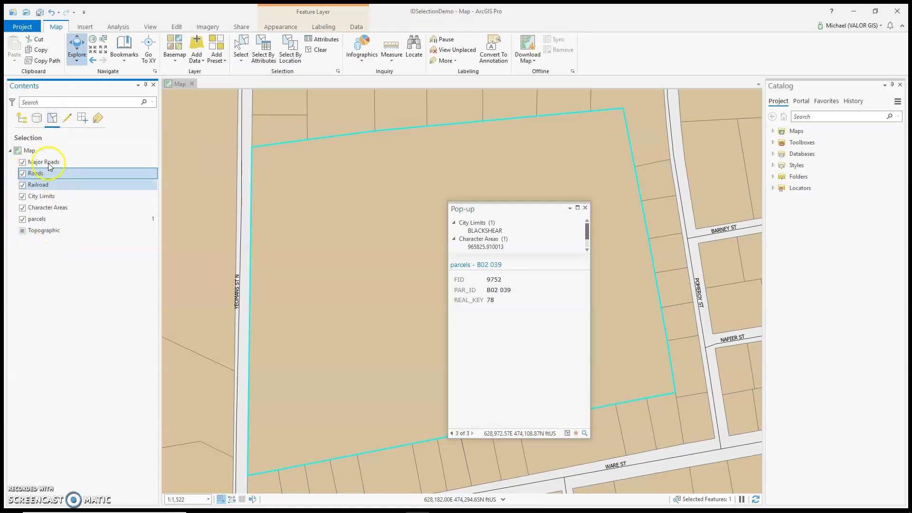
# Step: Limit Explore pop-ups to Selected in Contents, restore the drawing-order list, and identify the Yeomans St N road
pyautogui.click(77, 60)
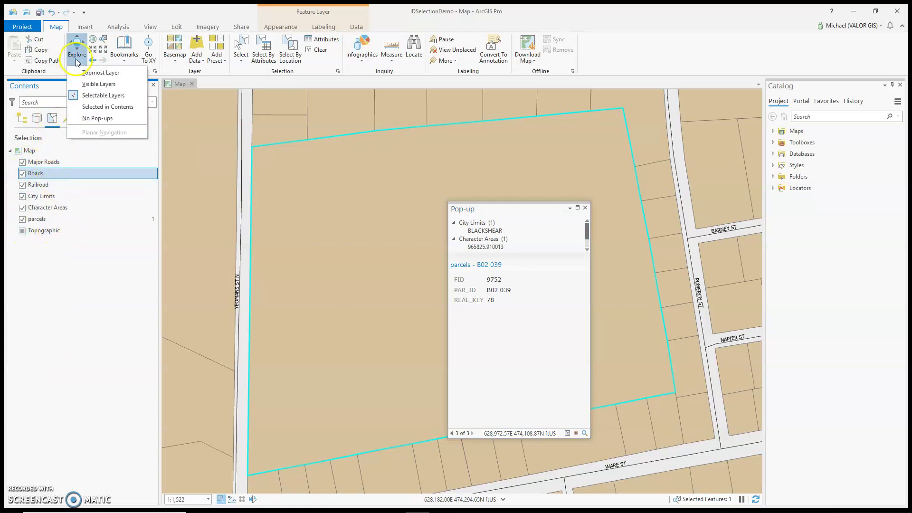
pyautogui.click(99, 108)
pyautogui.click(22, 120)
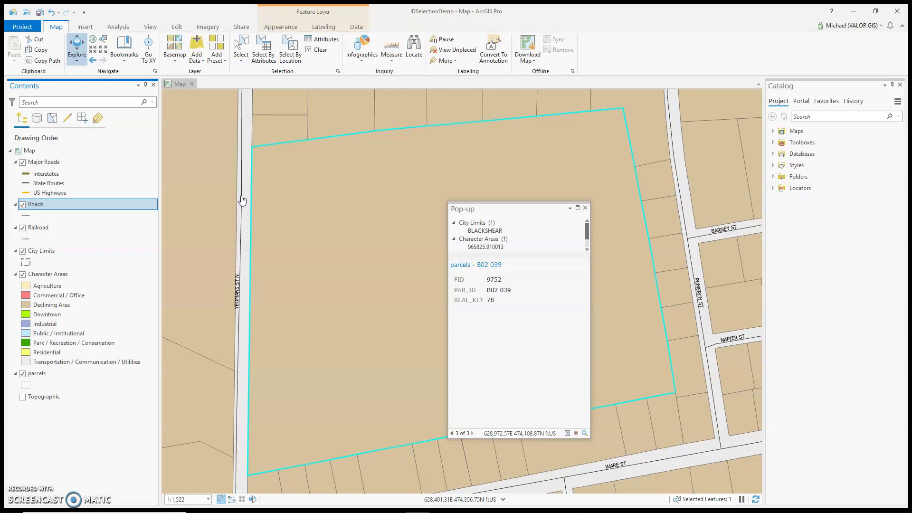
pyautogui.click(83, 61)
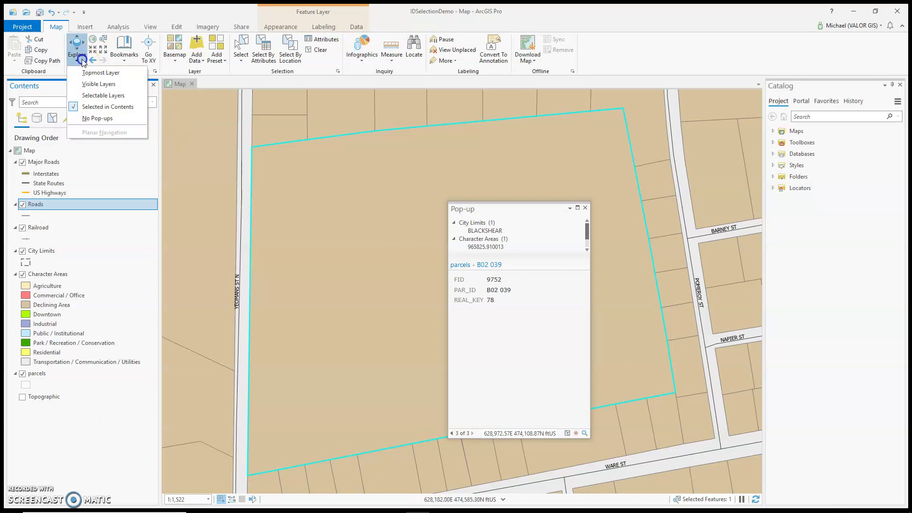
pyautogui.click(83, 61)
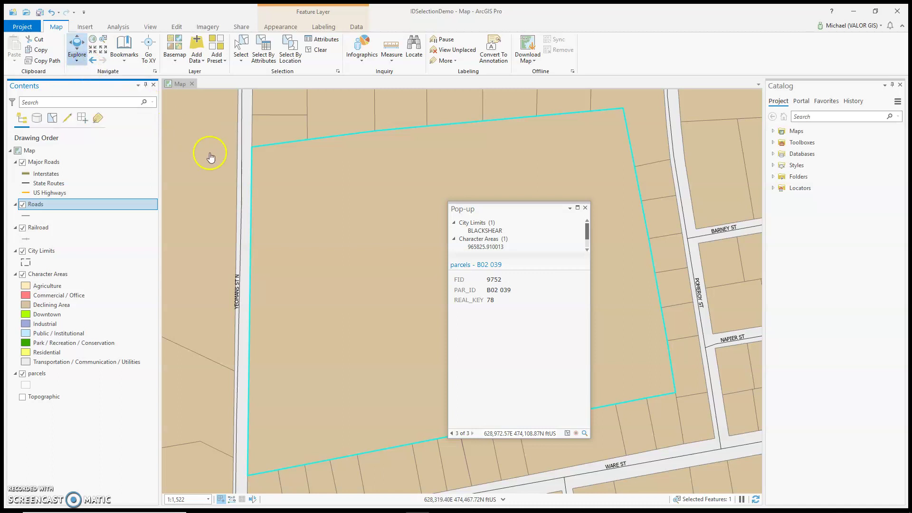
pyautogui.click(241, 190)
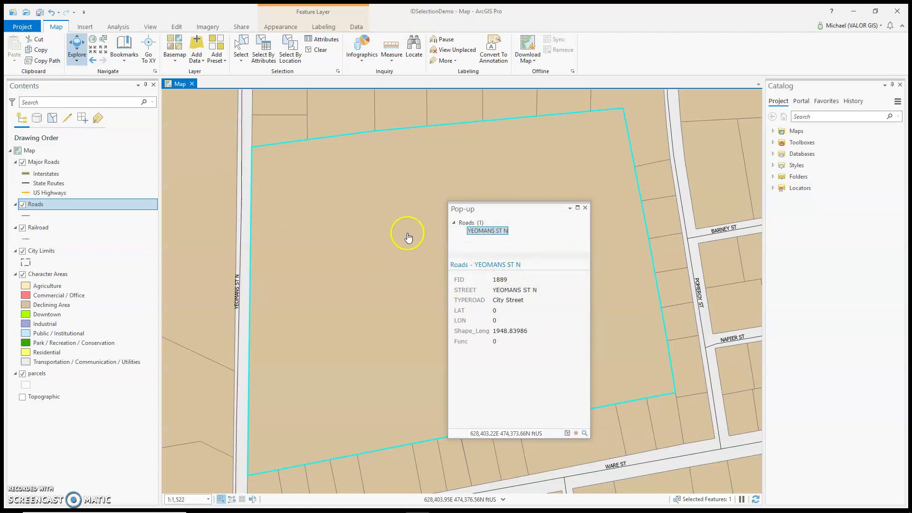
# Step: Set Explore pop-ups to Visible Layers, identify the features at Yeomans St N and review the list of identified layers
pyautogui.click(79, 65)
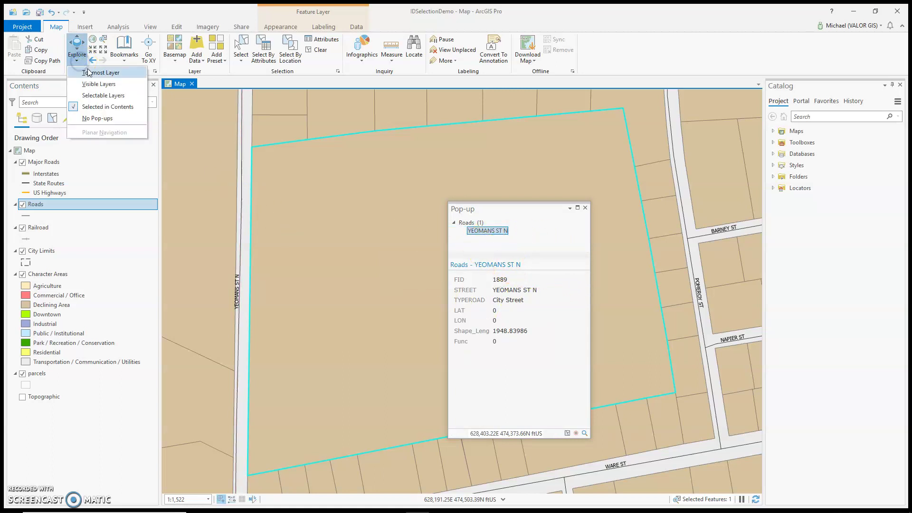
pyautogui.click(98, 86)
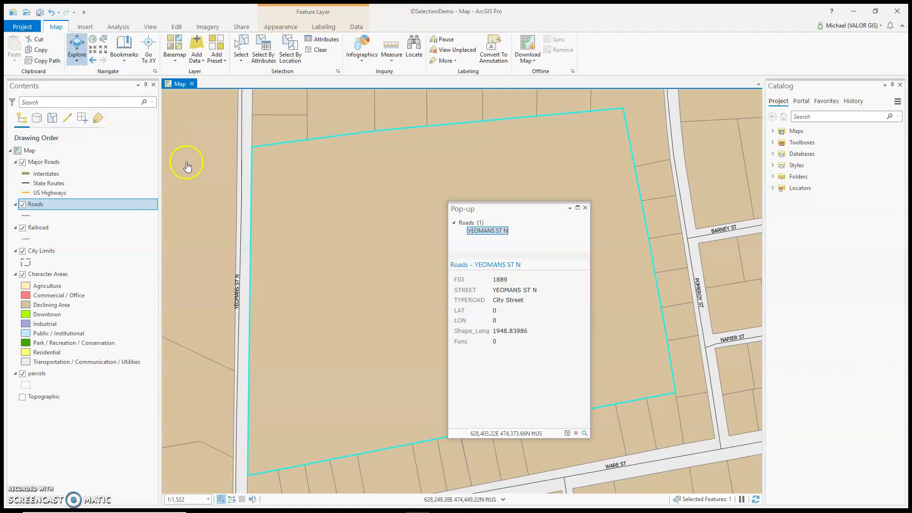
pyautogui.click(242, 205)
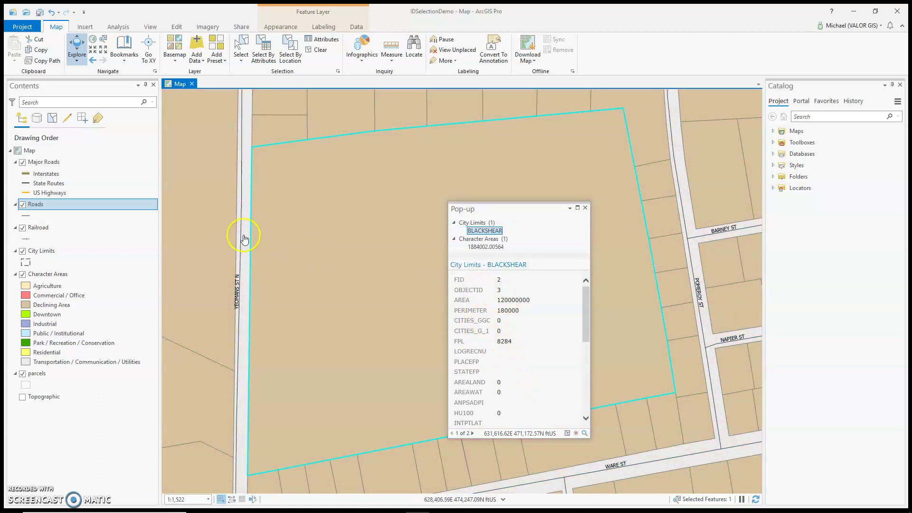
pyautogui.click(241, 230)
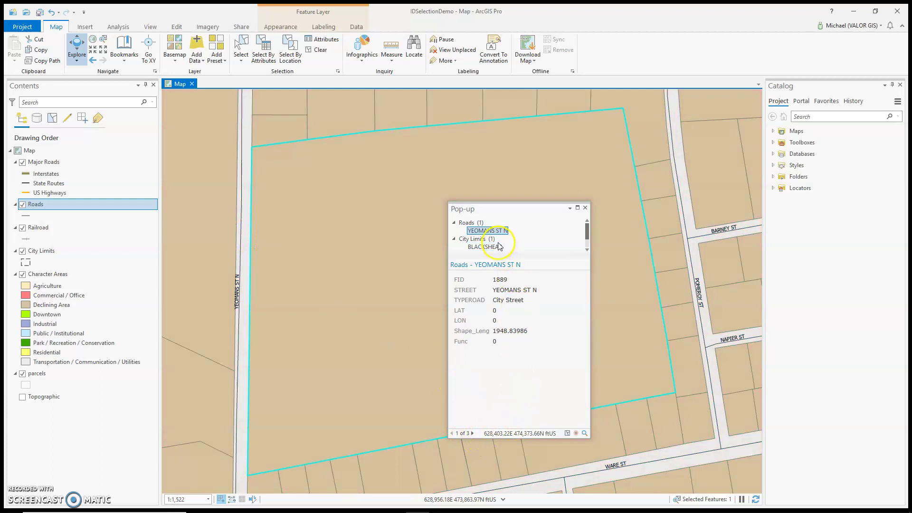
pyautogui.moveTo(587, 238); pyautogui.dragTo(585, 248)
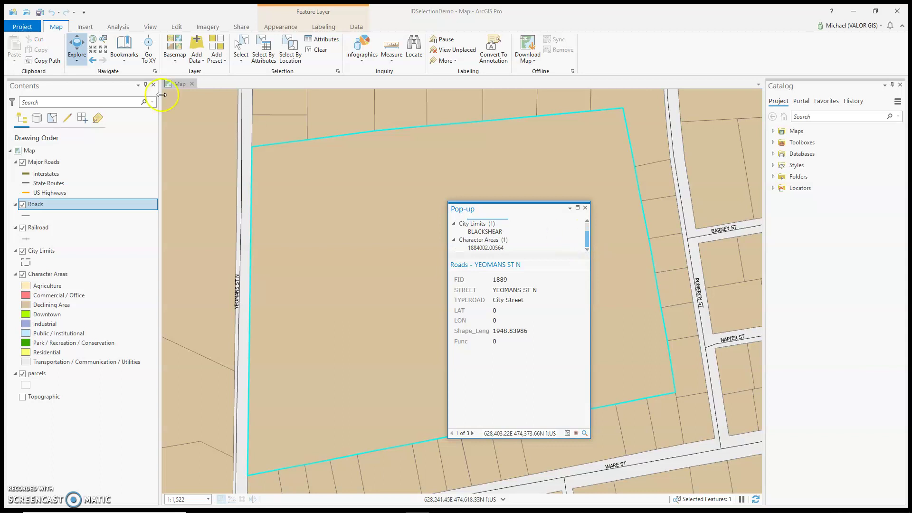
pyautogui.click(75, 66)
pyautogui.click(75, 63)
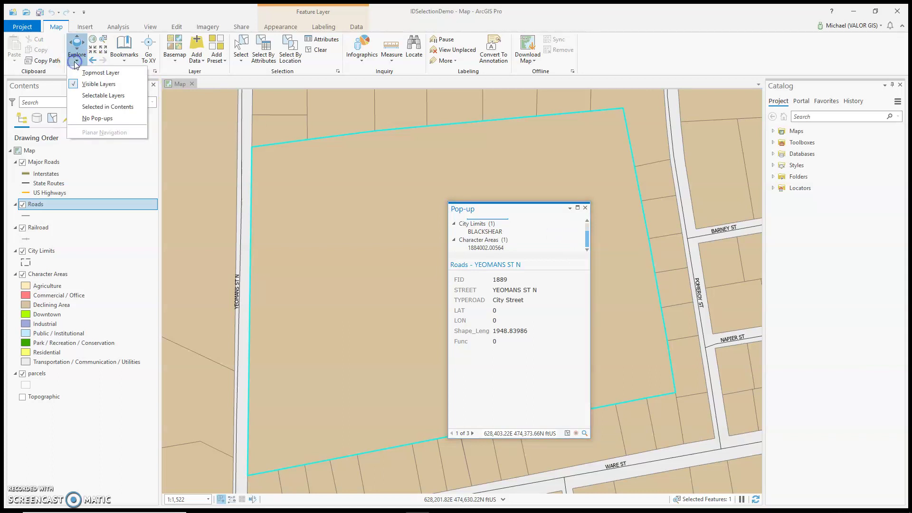
pyautogui.click(76, 63)
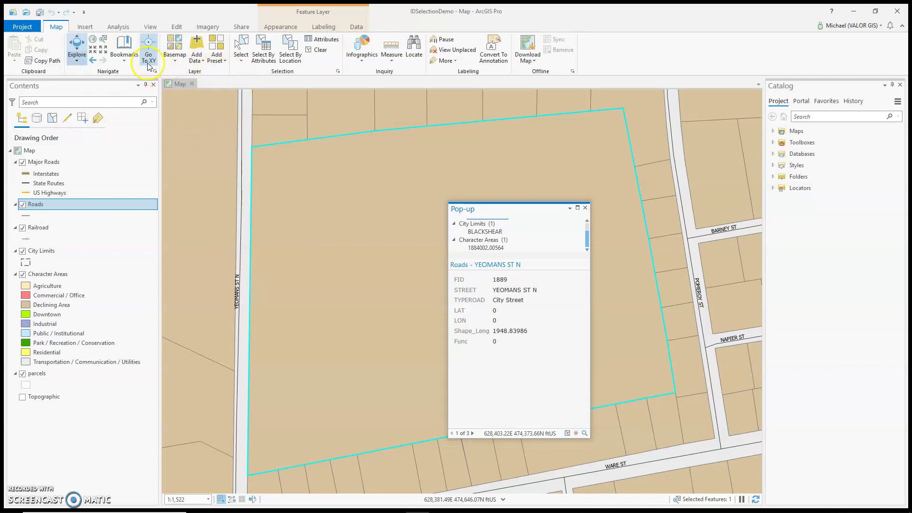
# Step: Use the Select tool on the tract west of Yeomans St N, and on the parcel just south of Carter Ave W
pyautogui.click(93, 61)
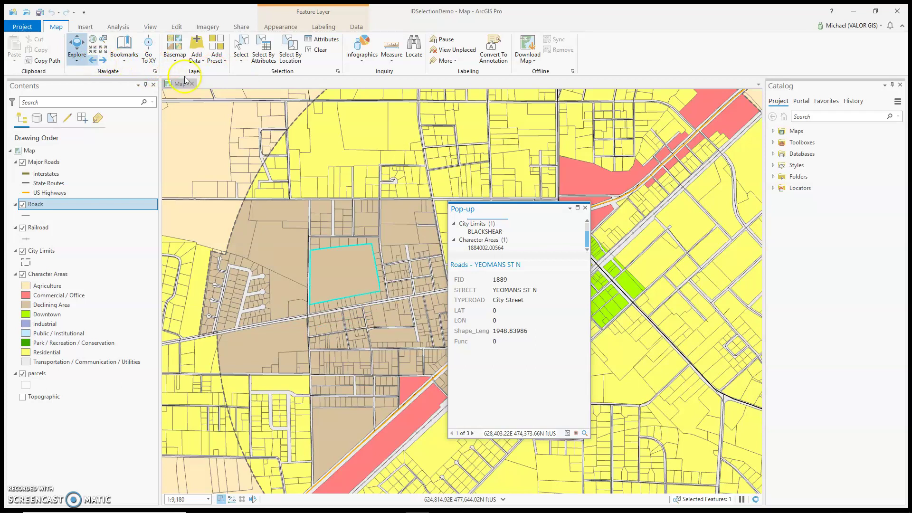
pyautogui.click(243, 56)
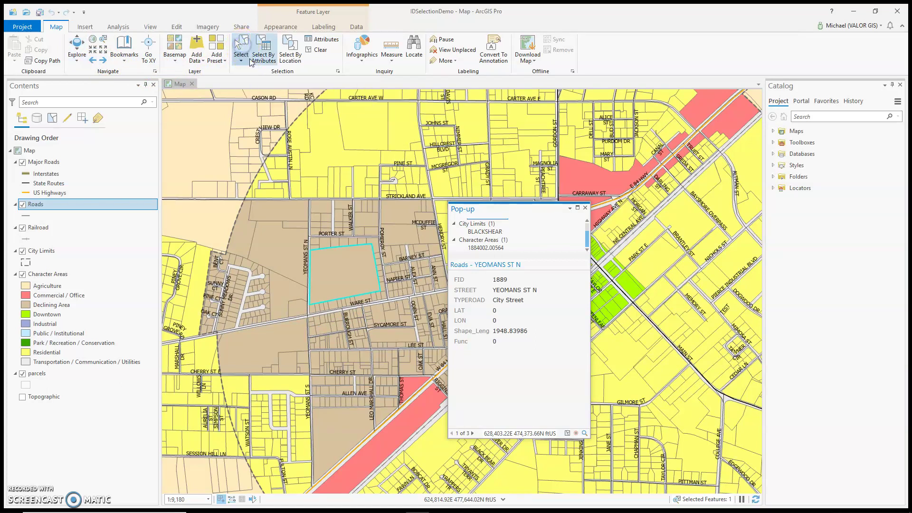
pyautogui.click(275, 221)
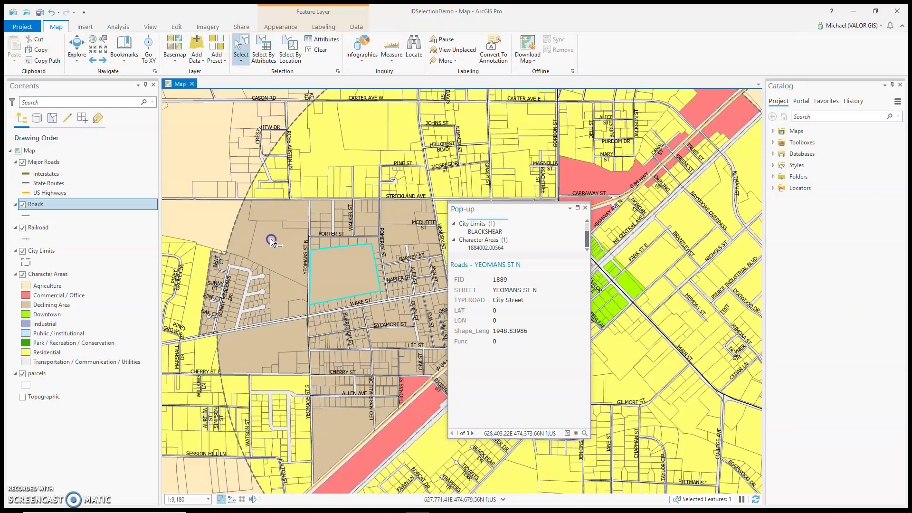
pyautogui.click(271, 242)
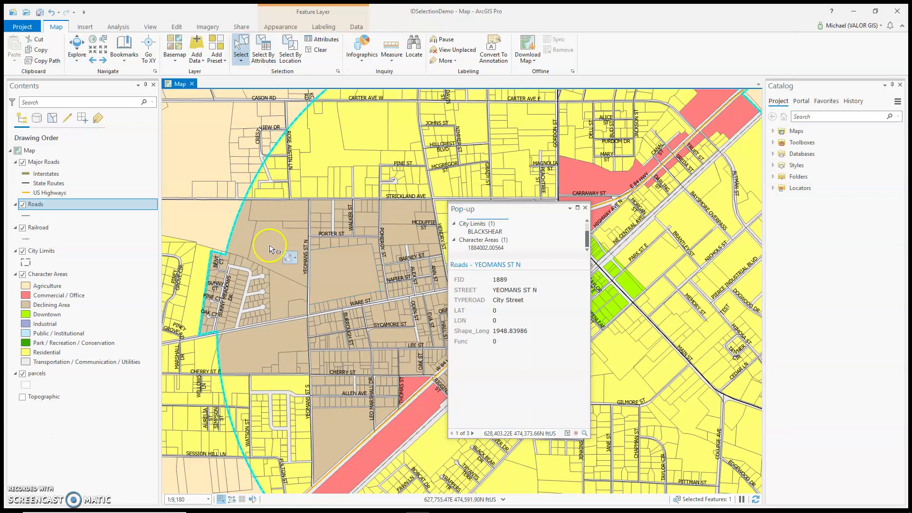
pyautogui.click(211, 229)
pyautogui.moveTo(360, 129); pyautogui.dragTo(368, 137)
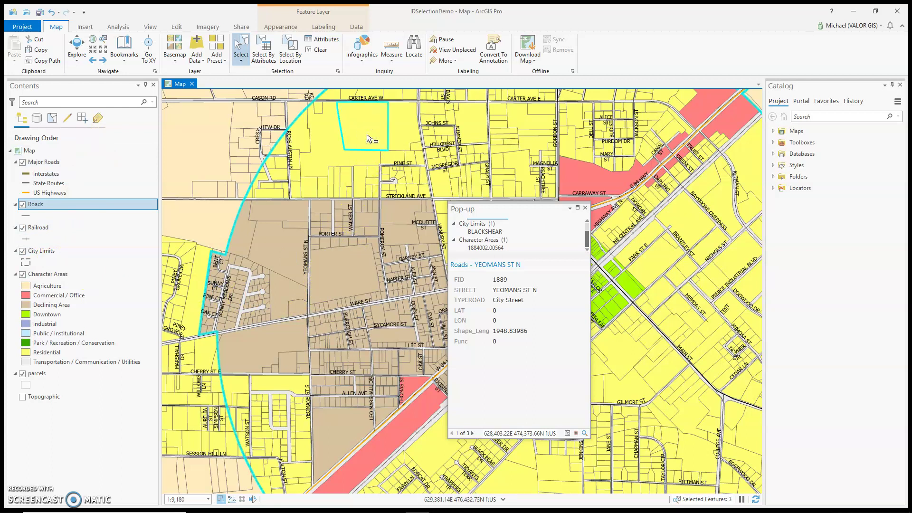
pyautogui.click(365, 119)
# Step: List the layers by selection and select the features around Pine St with the rectangle selection
pyautogui.click(54, 119)
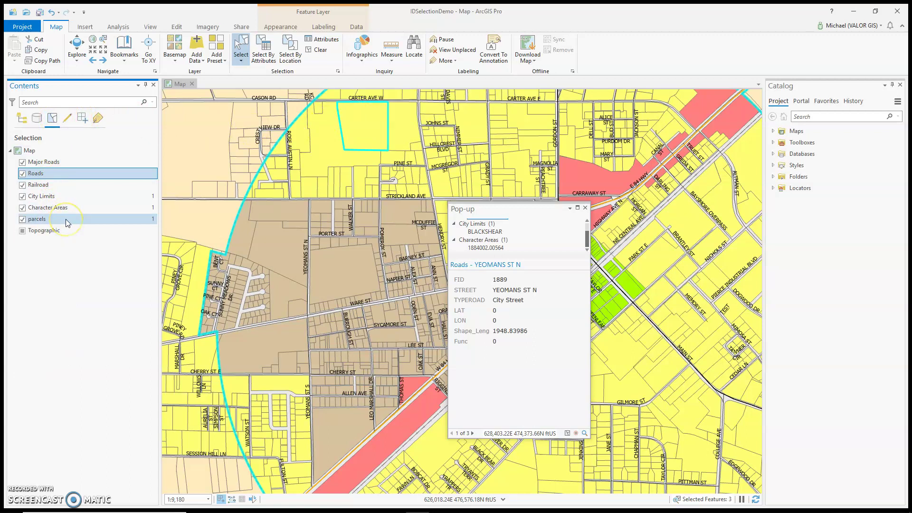
pyautogui.click(402, 166)
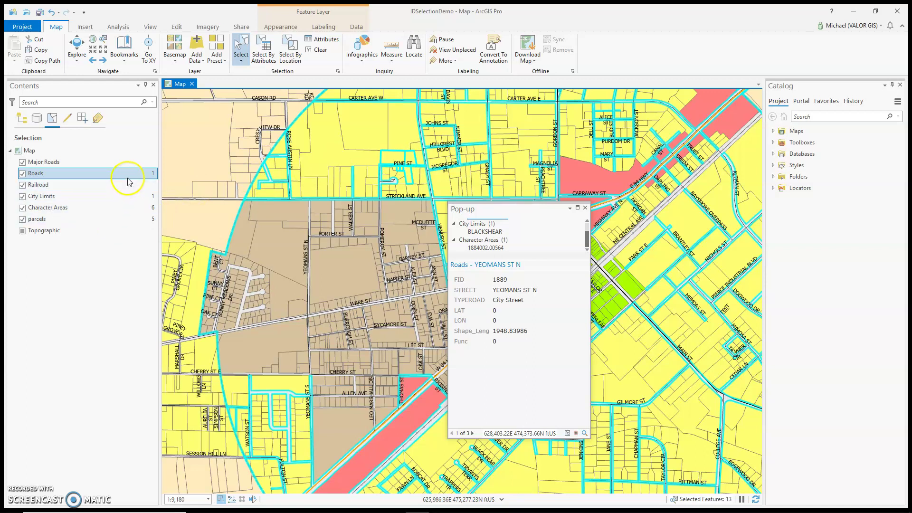
# Step: Select the features crossed by a line drawn through the agricultural area west of Rose Austin Ln toward the residential parcels
pyautogui.click(241, 61)
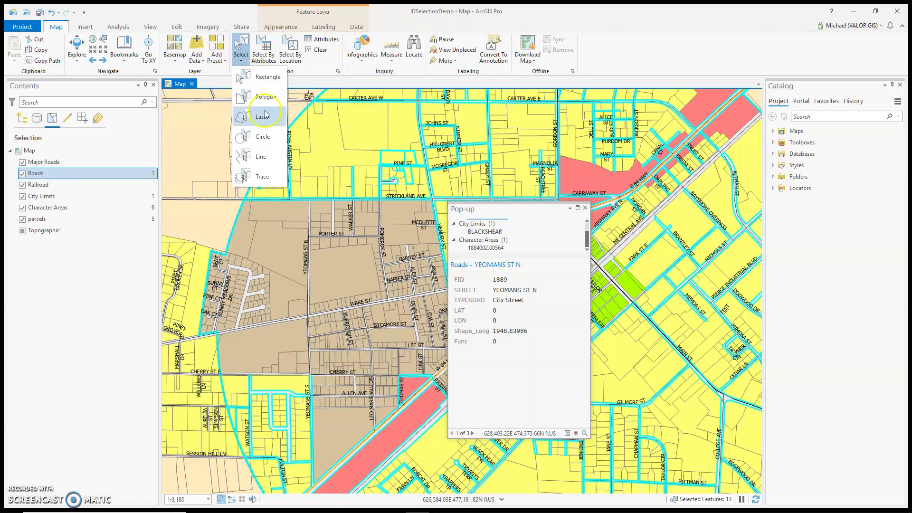
pyautogui.click(267, 136)
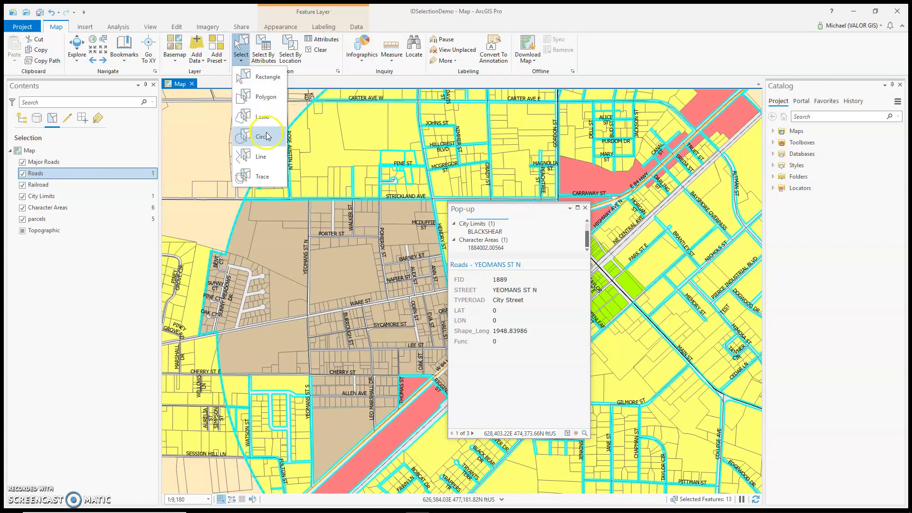
pyautogui.click(261, 157)
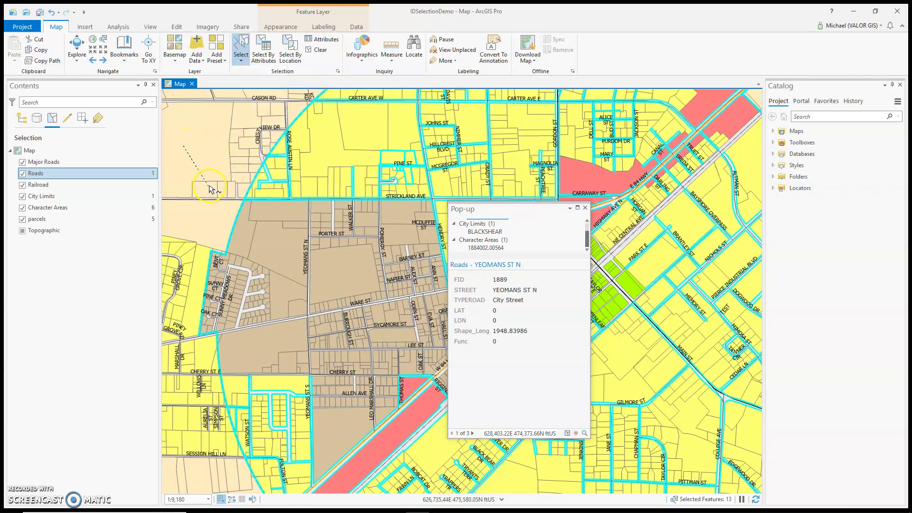
pyautogui.click(207, 224)
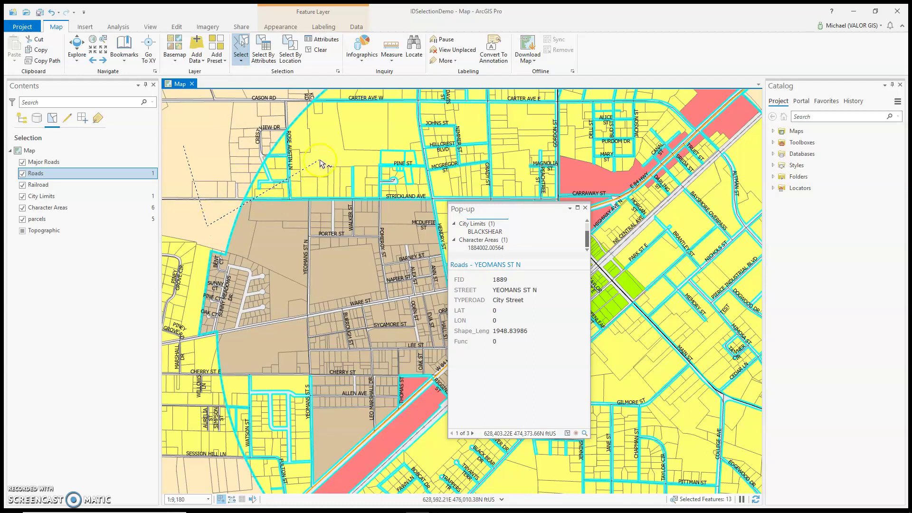
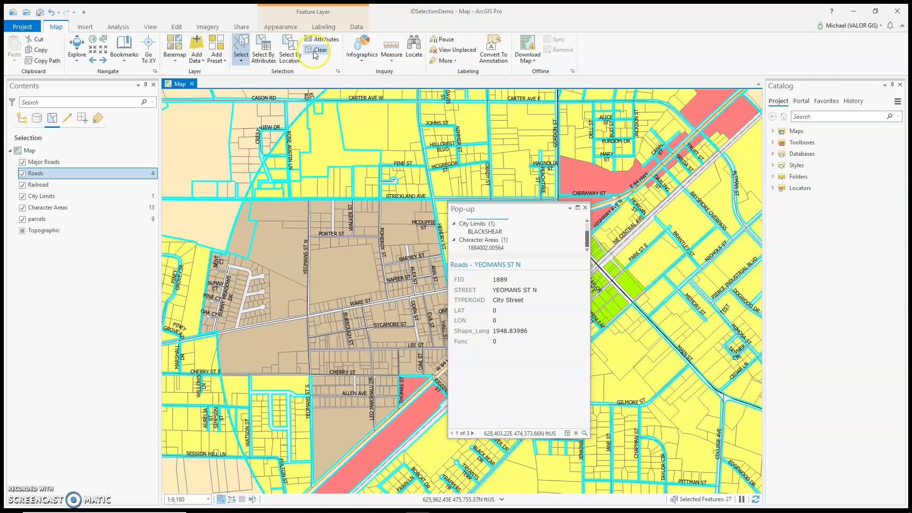
# Step: Clear the selection on all layers and list the layers by drawing order
pyautogui.click(313, 51)
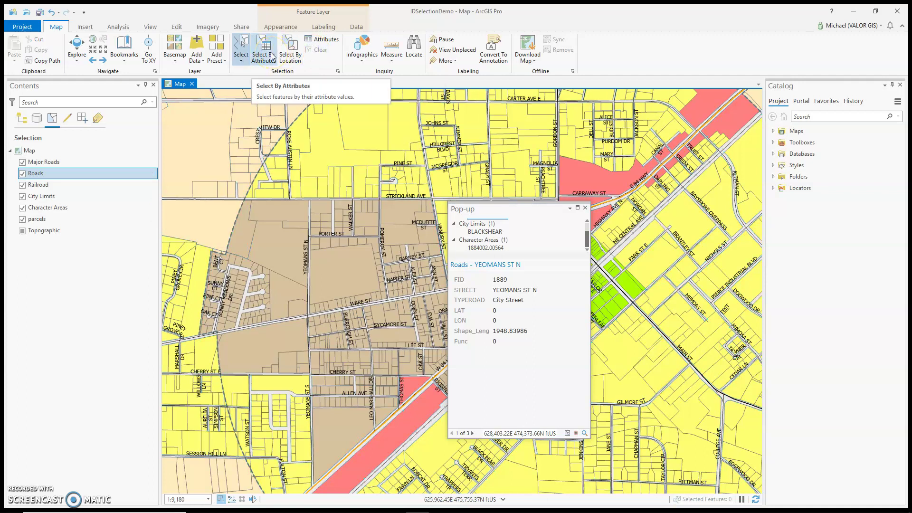
pyautogui.click(22, 118)
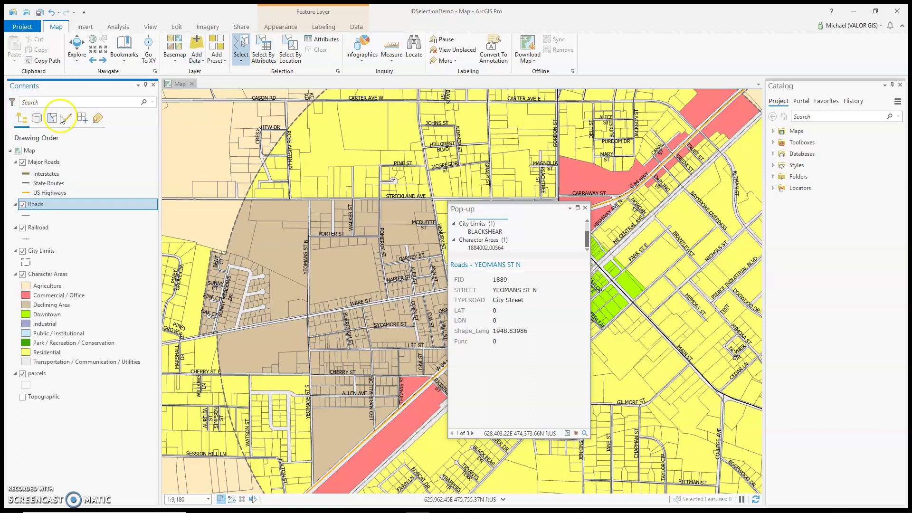
# Step: Set up Select Layer By Attribute with Character Areas as the input rows, keeping New selection as the selection type, and dismiss the feature pop-up
pyautogui.click(260, 50)
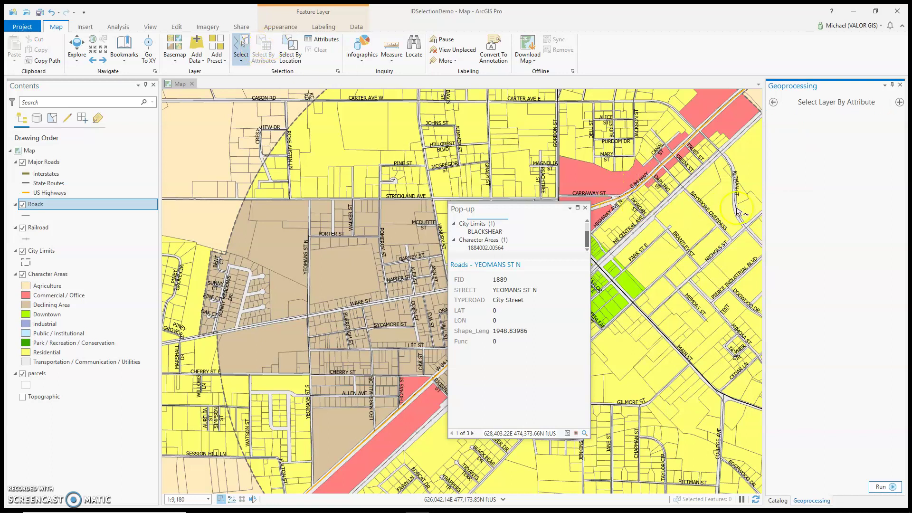
pyautogui.click(586, 207)
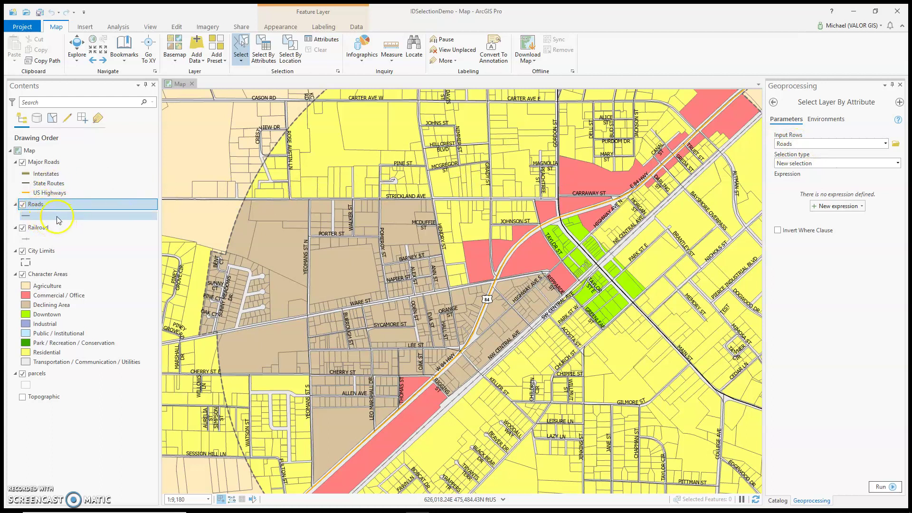
pyautogui.click(885, 144)
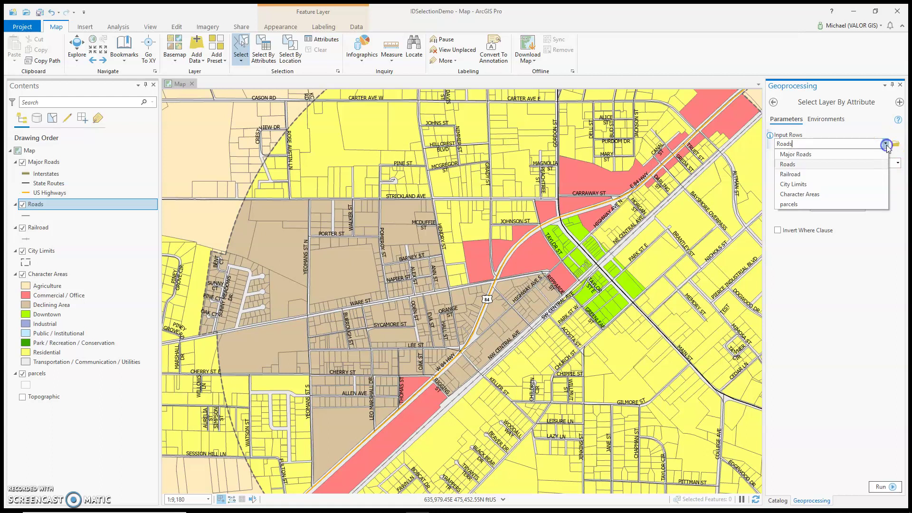
pyautogui.click(840, 193)
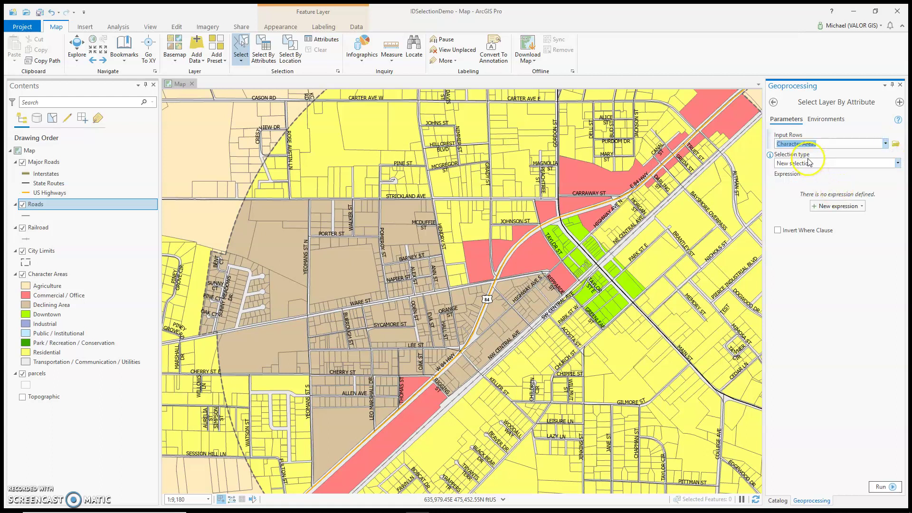
pyautogui.click(859, 183)
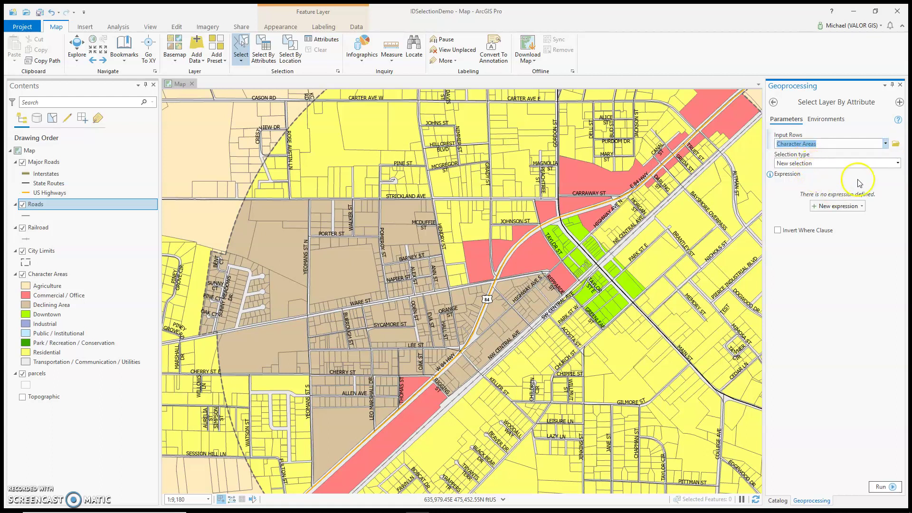
pyautogui.click(898, 164)
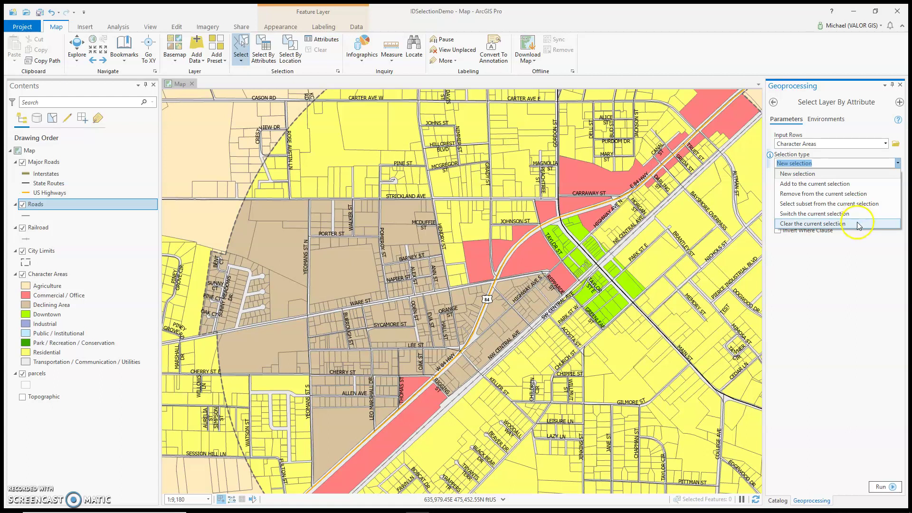
pyautogui.click(867, 264)
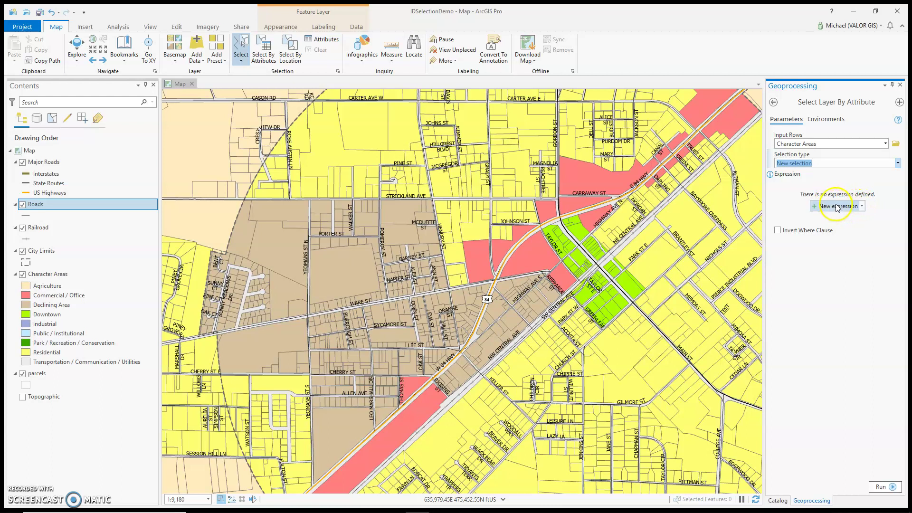
# Step: Build the expression Character is equal to PRC and run the attribute selection on Character Areas
pyautogui.click(845, 209)
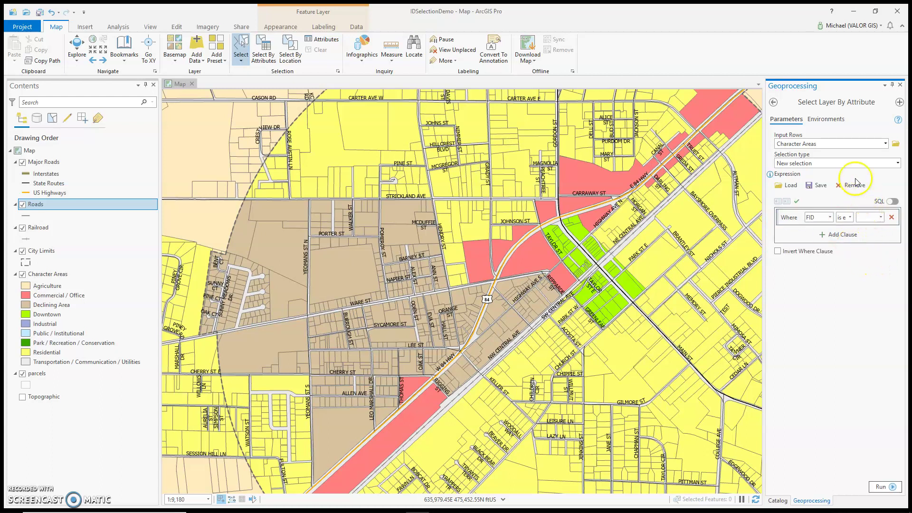
pyautogui.click(831, 218)
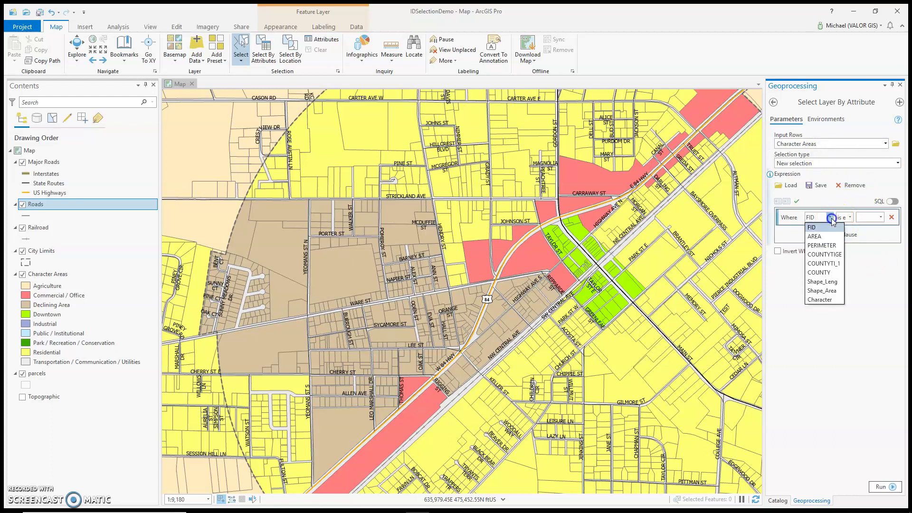
pyautogui.click(828, 299)
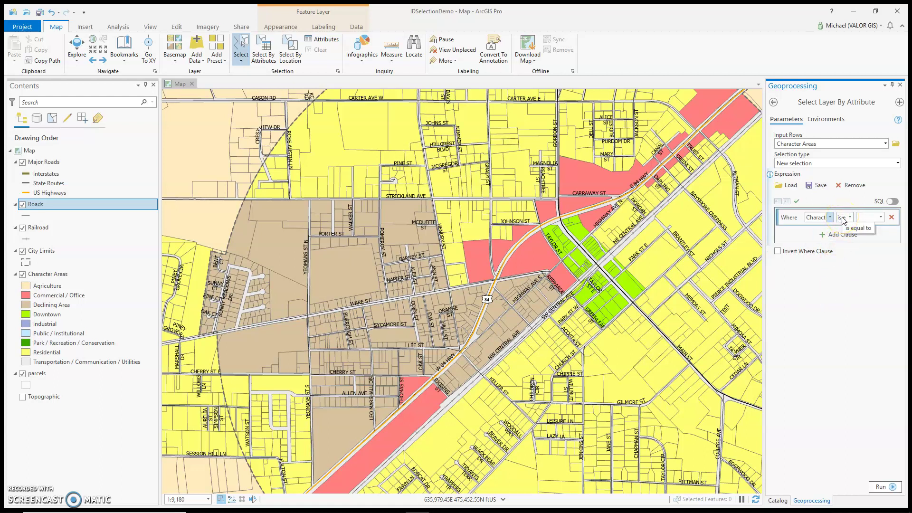
pyautogui.click(880, 218)
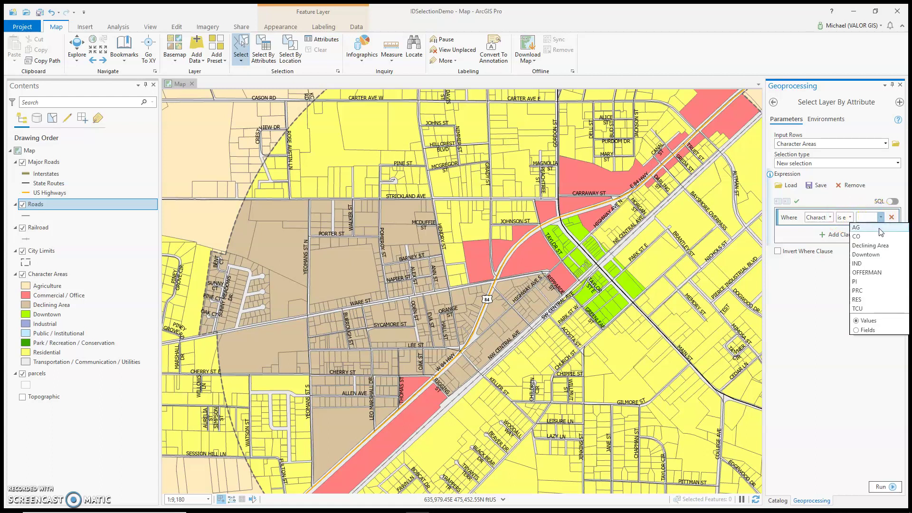
pyautogui.click(869, 290)
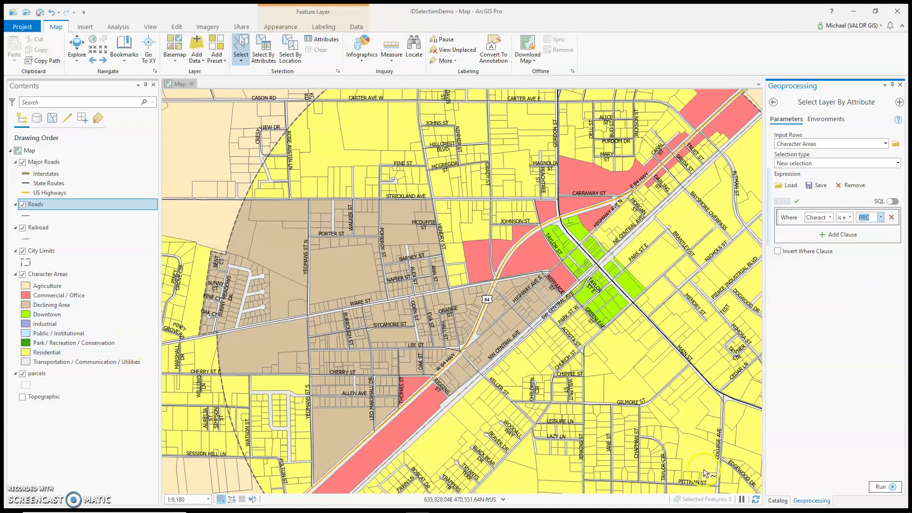
pyautogui.click(874, 489)
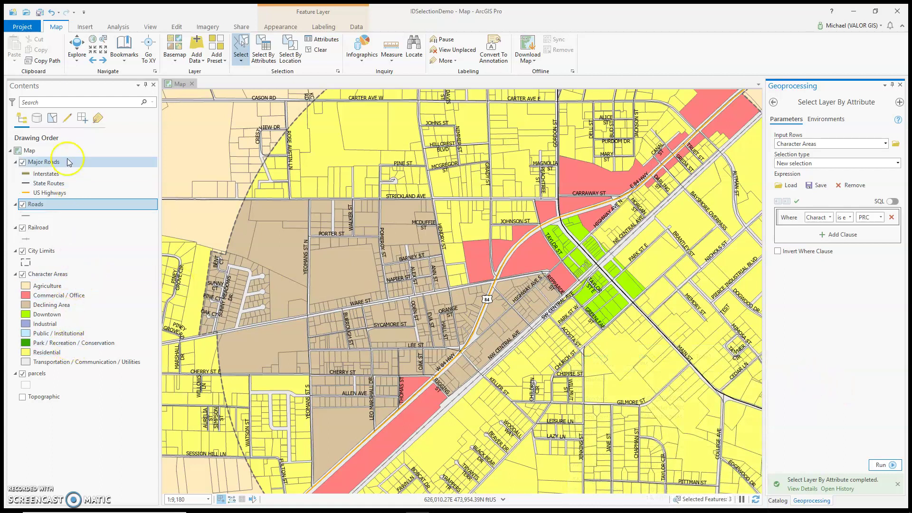
# Step: List the layers by selection and zoom the map to the selected Character Areas features
pyautogui.click(52, 118)
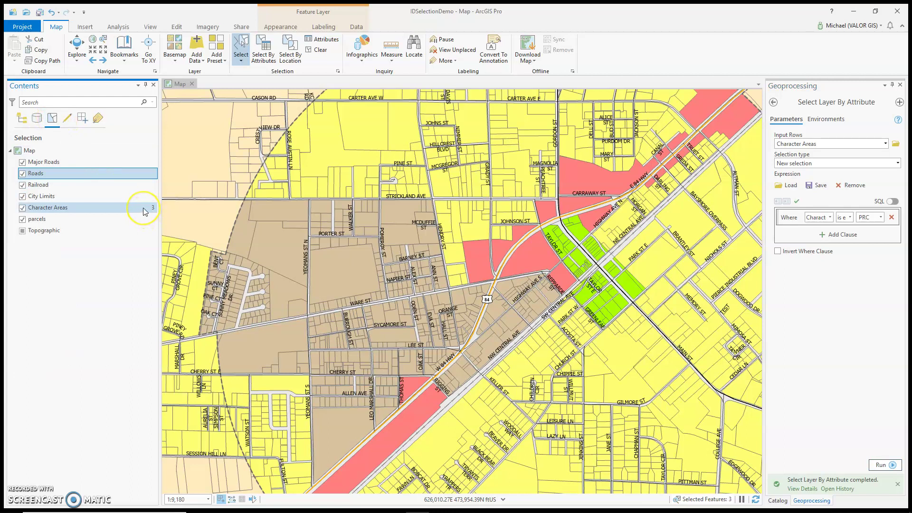
pyautogui.rightClick(55, 209)
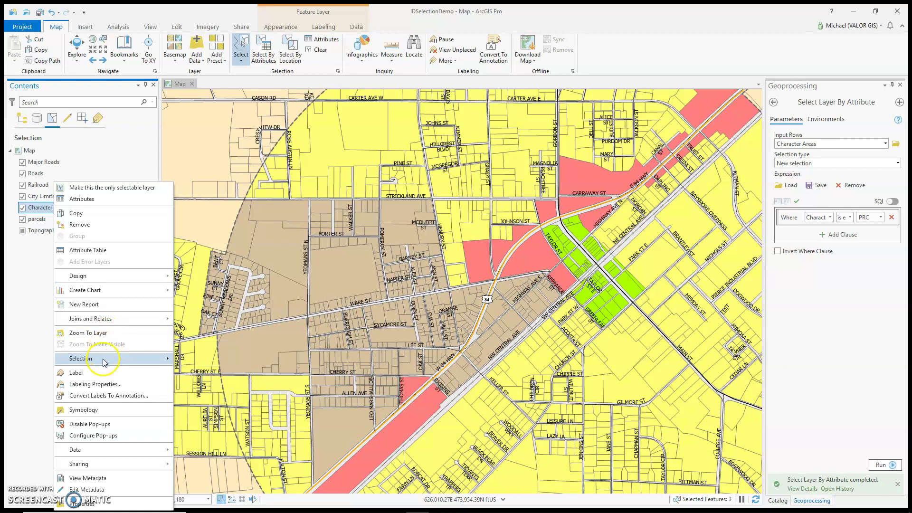
pyautogui.moveTo(103, 362)
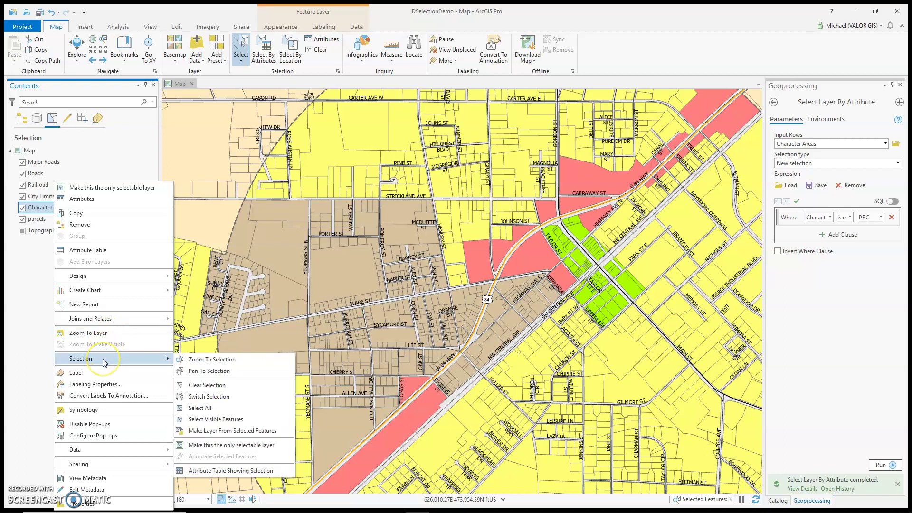
pyautogui.click(195, 362)
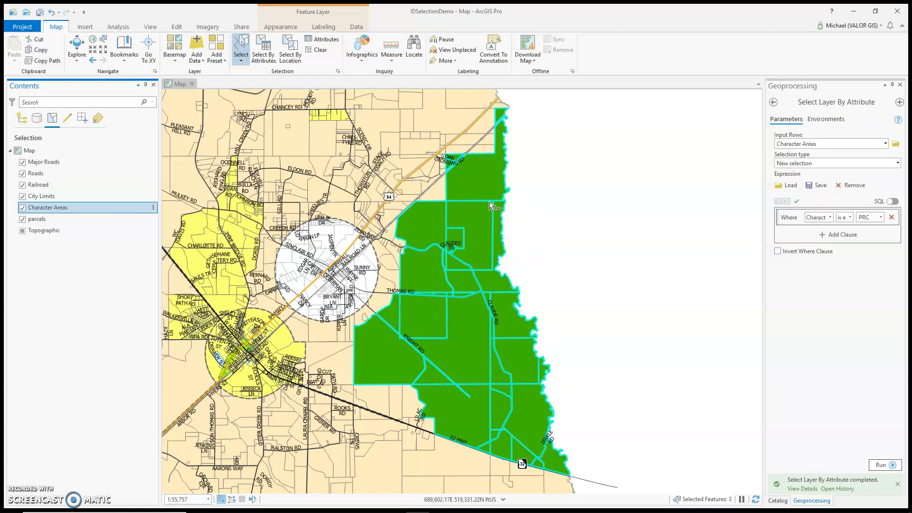
pyautogui.click(547, 176)
# Step: Run Select Layer By Location to select the Roads that intersect City Limits as a new selection
pyautogui.click(298, 62)
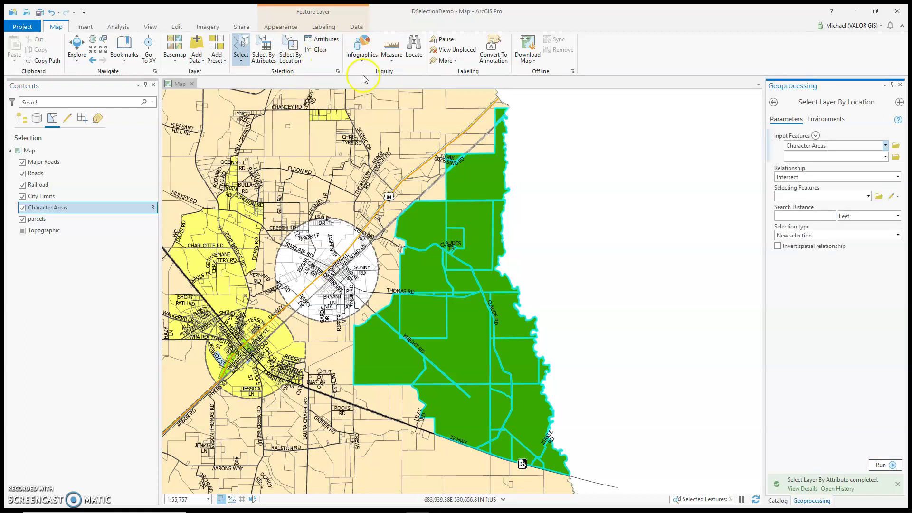
pyautogui.click(864, 157)
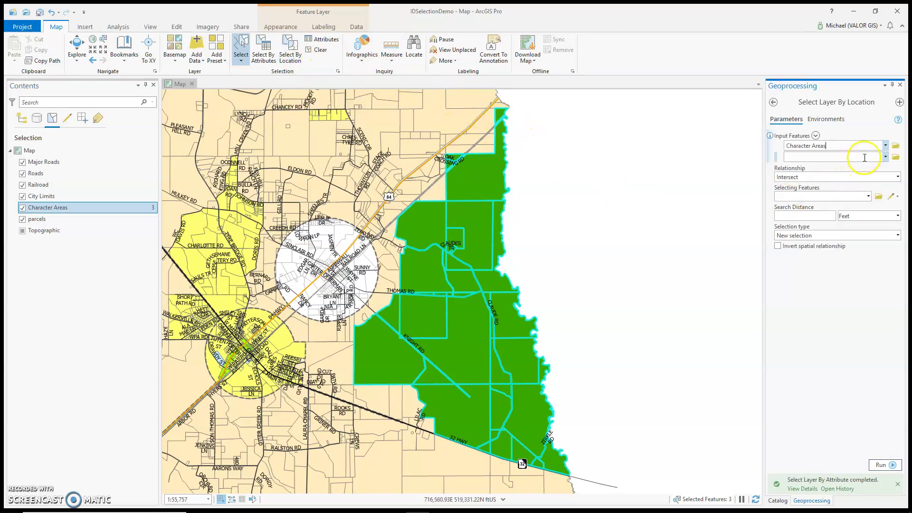
pyautogui.click(885, 145)
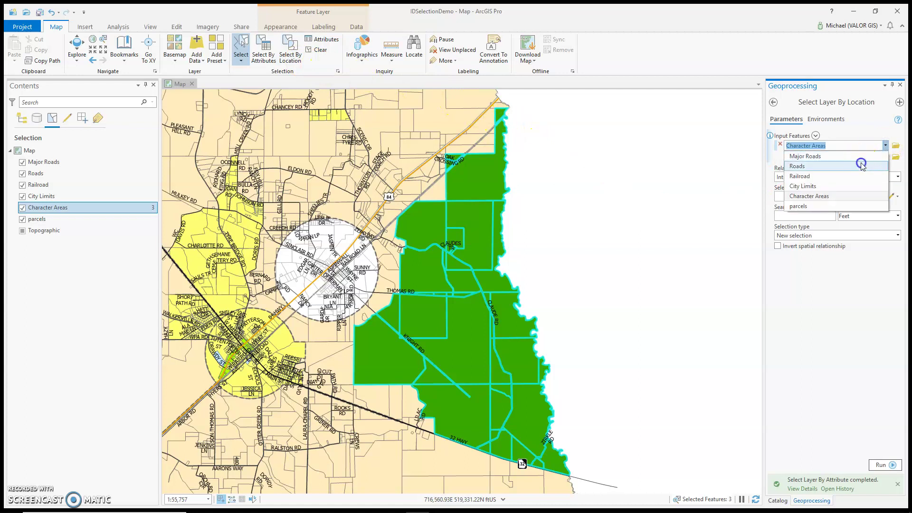
pyautogui.click(861, 165)
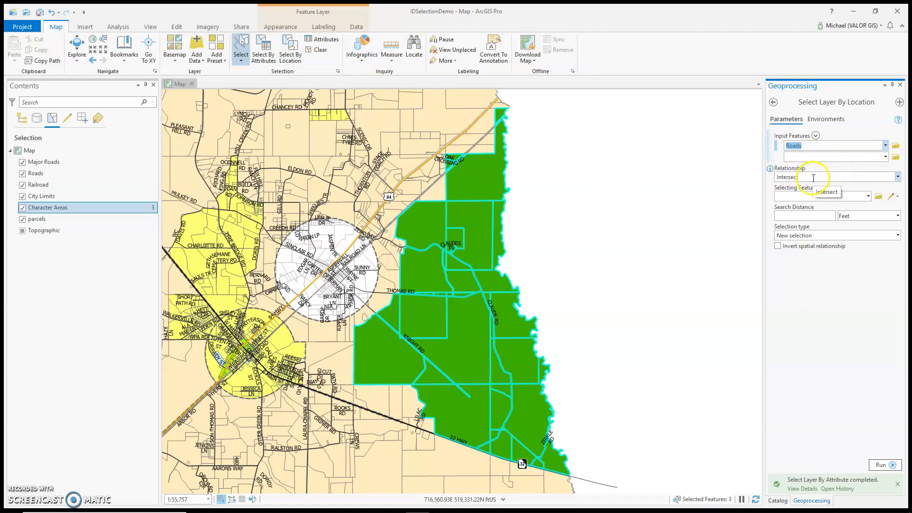
pyautogui.click(867, 196)
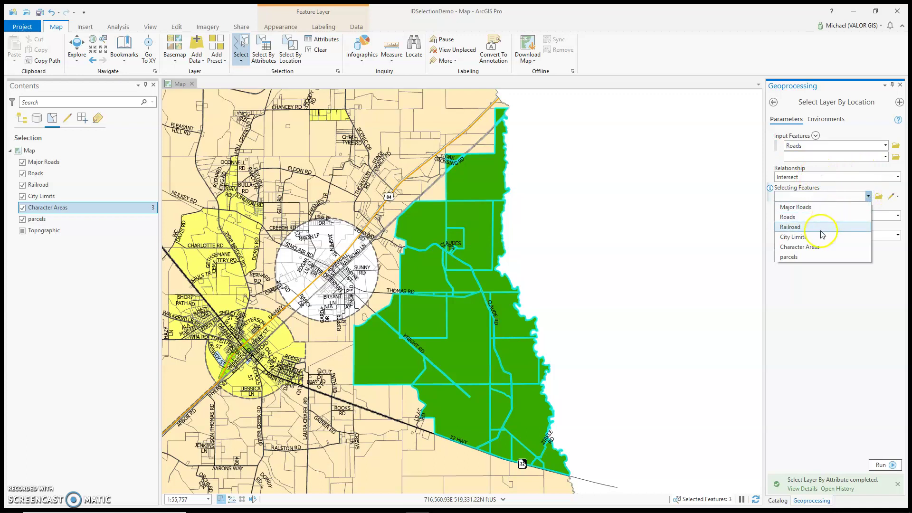
pyautogui.click(821, 236)
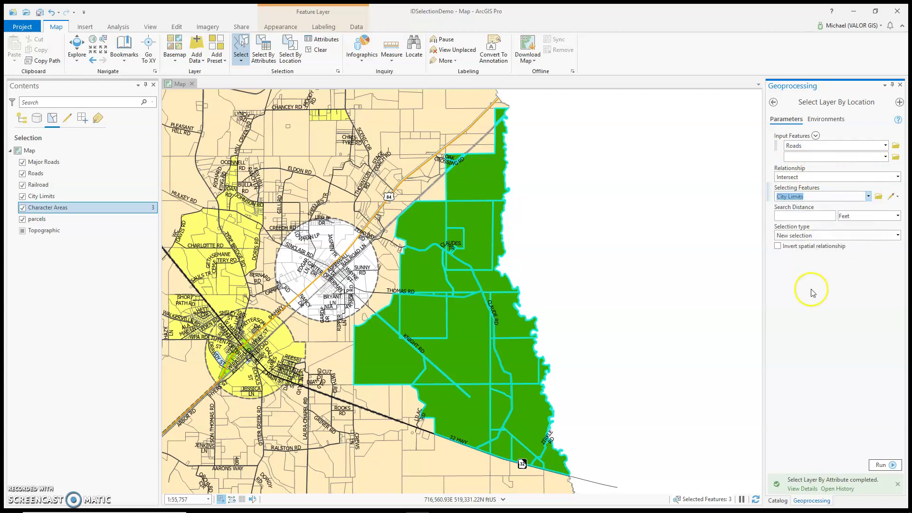
pyautogui.click(881, 465)
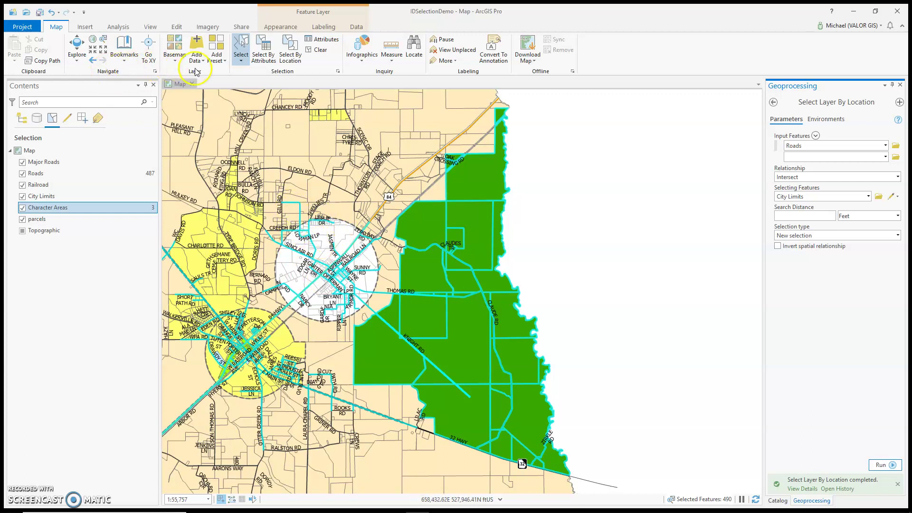
# Step: Explore the map southwest to the town around the Downtown character area and examine which roads are selected relative to its city limits
pyautogui.click(80, 46)
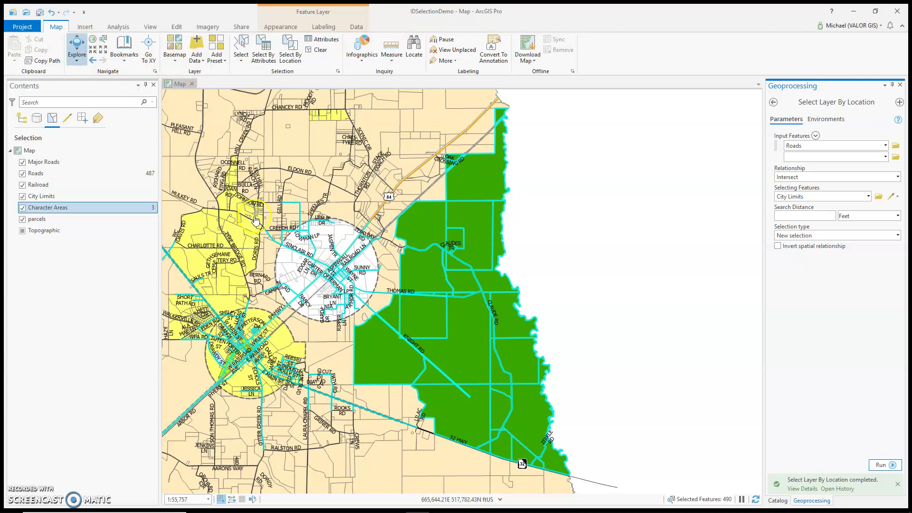
pyautogui.moveTo(245, 241); pyautogui.dragTo(483, 238)
pyautogui.click(338, 340)
pyautogui.moveTo(300, 409); pyautogui.dragTo(467, 141)
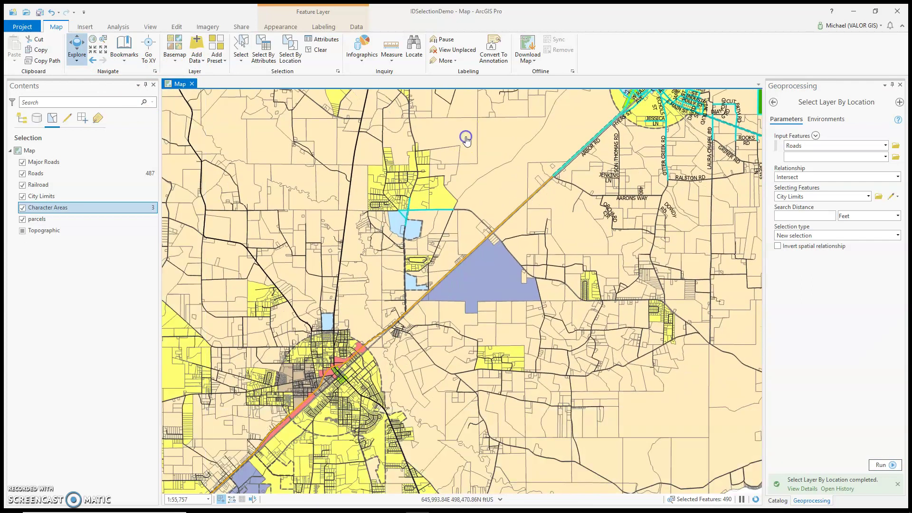
pyautogui.moveTo(356, 373); pyautogui.dragTo(482, 246)
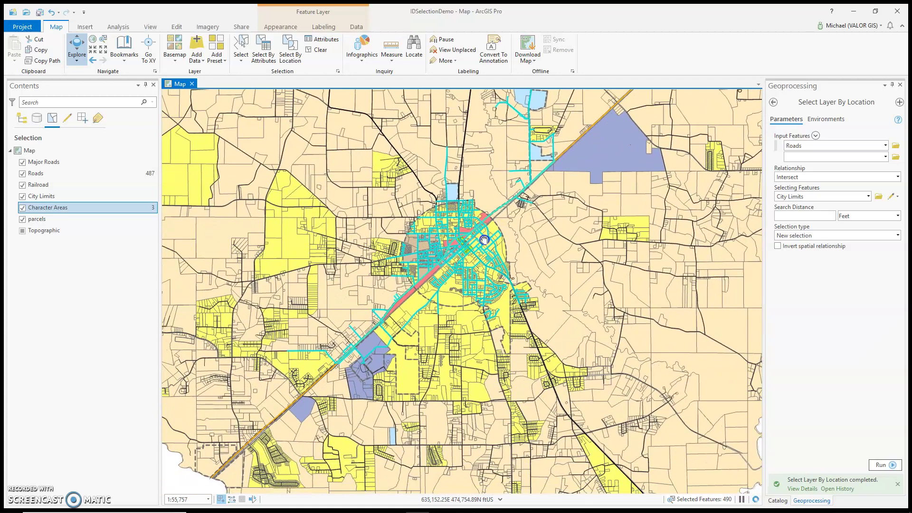
pyautogui.scroll(2, 478, 250)
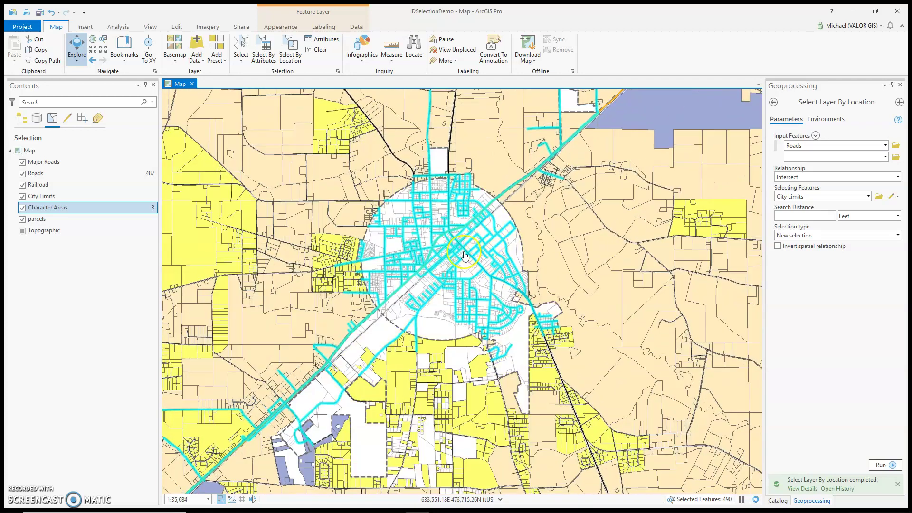
pyautogui.scroll(2, 465, 256)
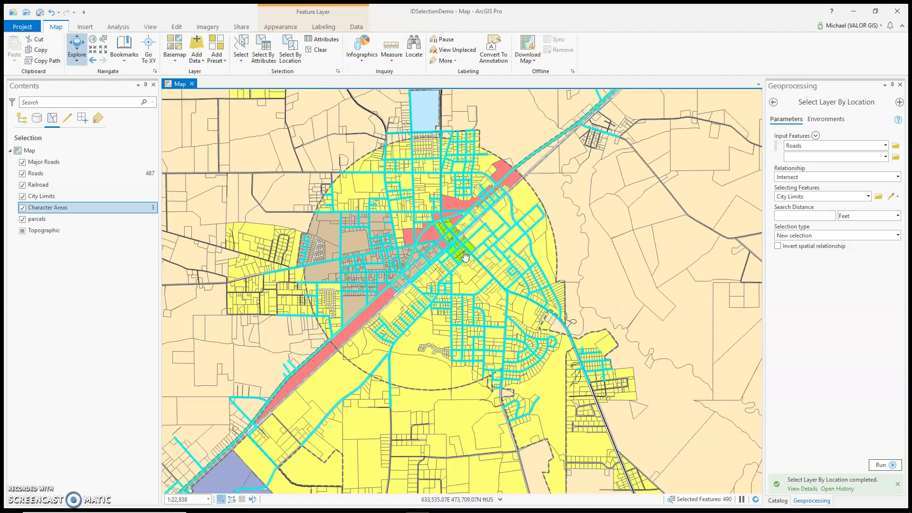
pyautogui.moveTo(465, 257); pyautogui.dragTo(481, 297)
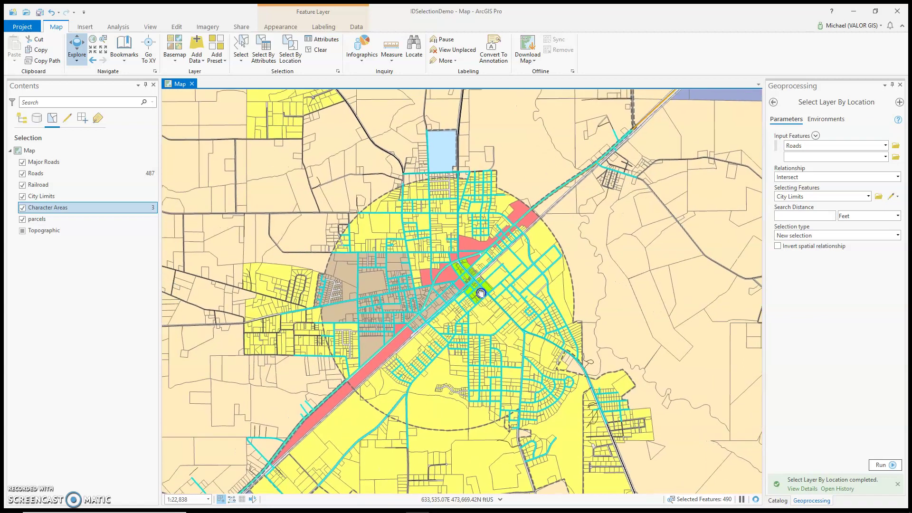
pyautogui.click(491, 278)
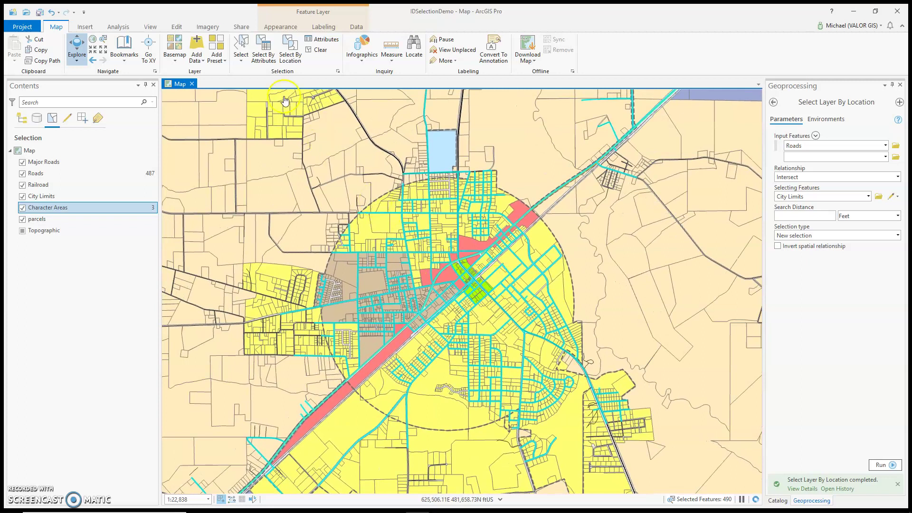
pyautogui.click(242, 56)
pyautogui.click(242, 58)
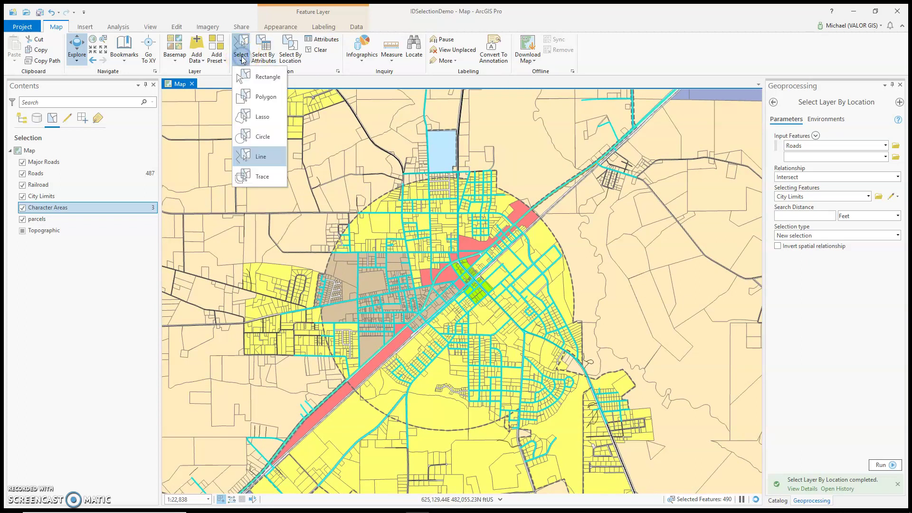
pyautogui.click(242, 58)
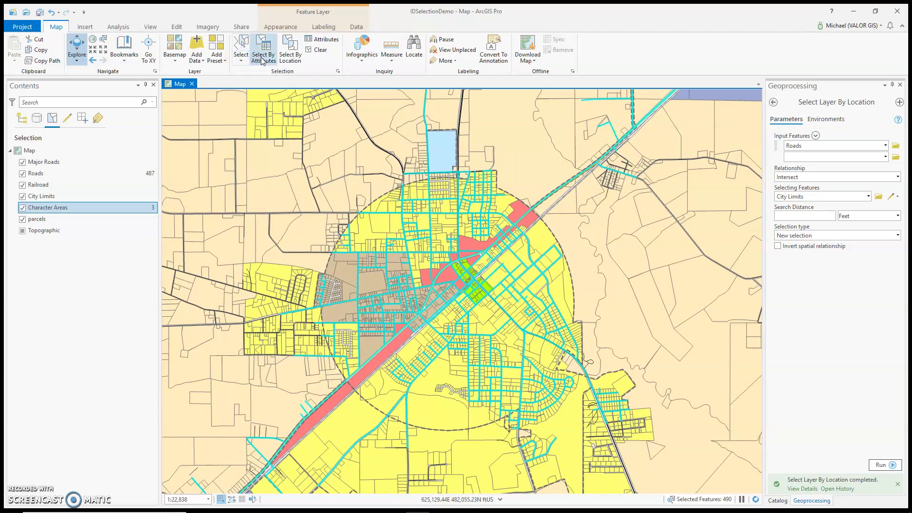
pyautogui.click(291, 59)
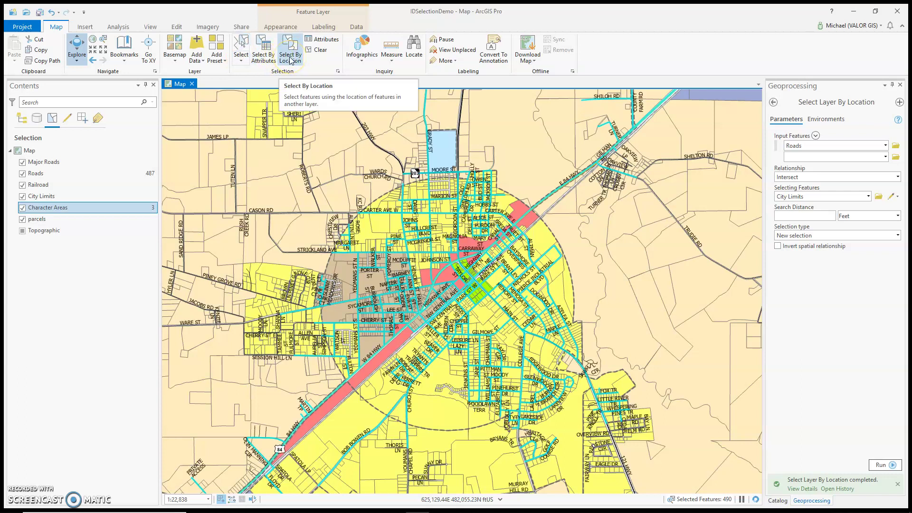